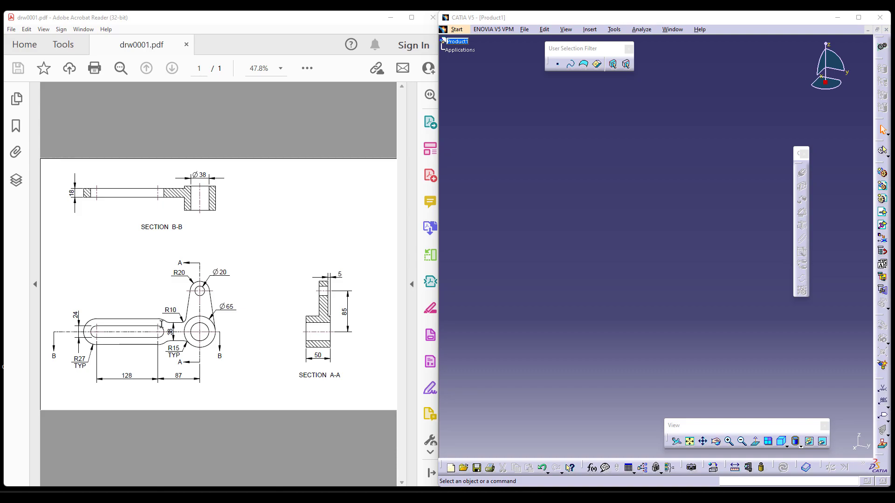
Step: Create a new part in the Part Design workbench
{"action": "left_click", "coordinate": [689, 270]}
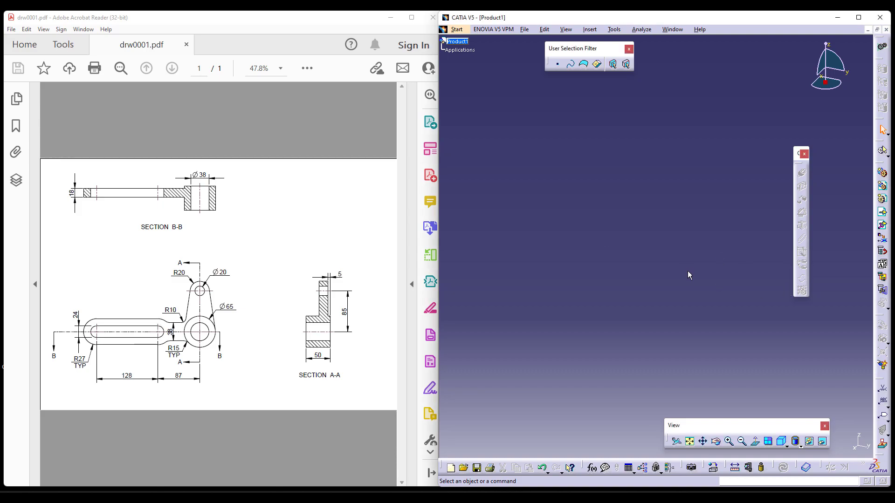
{"action": "left_click", "coordinate": [456, 30]}
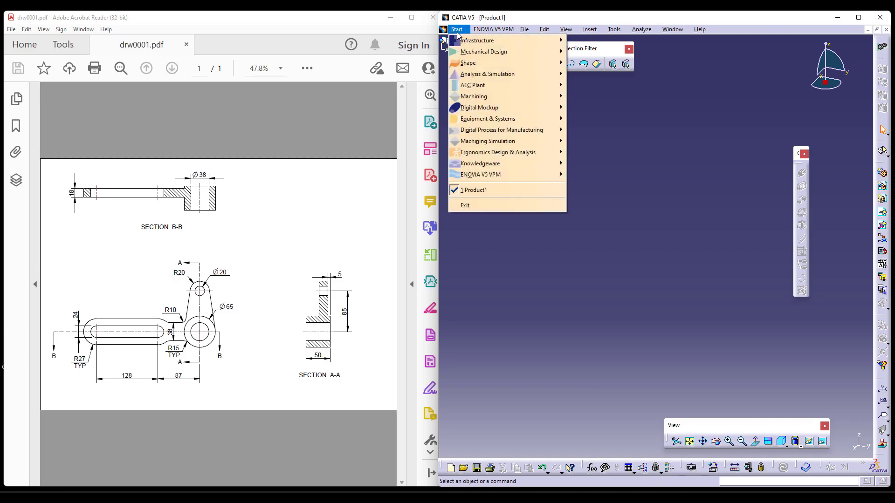
{"action": "mouse_move", "coordinate": [478, 53]}
{"action": "left_click", "coordinate": [568, 52]}
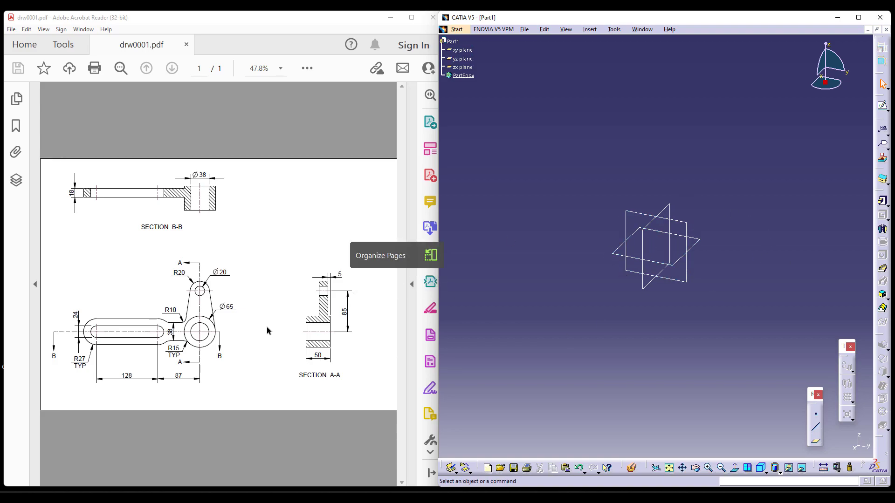
Step: Start a Pad with a new sketch on the yz plane and draw a circle about 53 mm in diameter centred on the origin
{"action": "left_click", "coordinate": [884, 205]}
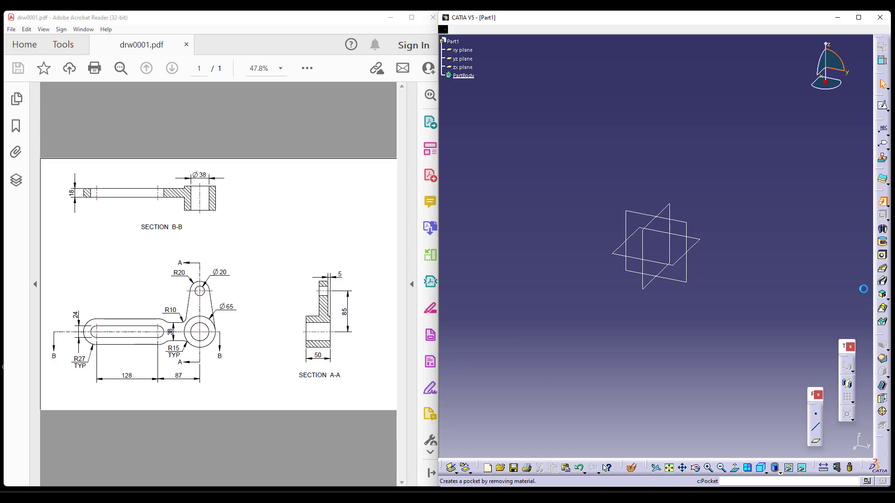
{"action": "left_click", "coordinate": [651, 213]}
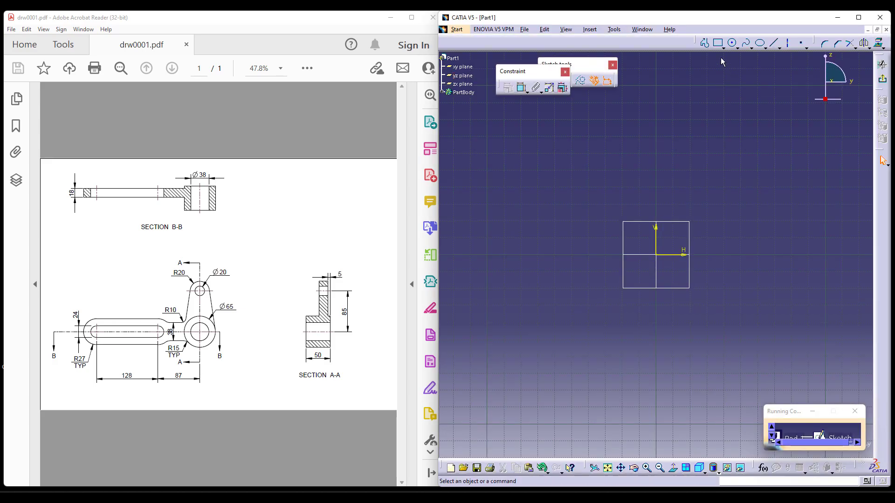
{"action": "left_click", "coordinate": [732, 43]}
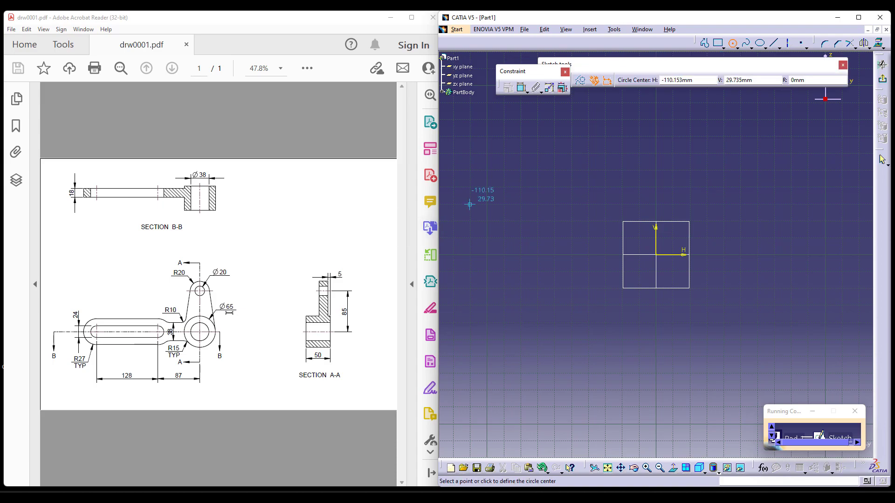
{"action": "left_click", "coordinate": [656, 254]}
{"action": "left_click", "coordinate": [691, 283]}
Step: Add a diameter constraint to the circle at the origin and set it to 65 mm
{"action": "left_click", "coordinate": [521, 87]}
{"action": "left_click", "coordinate": [695, 231]}
{"action": "left_click", "coordinate": [738, 204]}
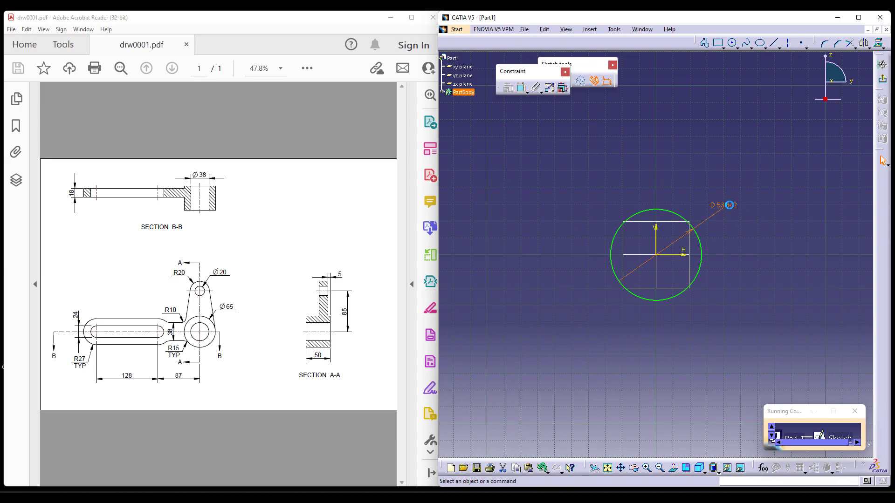
{"action": "double_click", "coordinate": [731, 206]}
{"action": "type", "text": "65"}
{"action": "key", "text": "Return"}
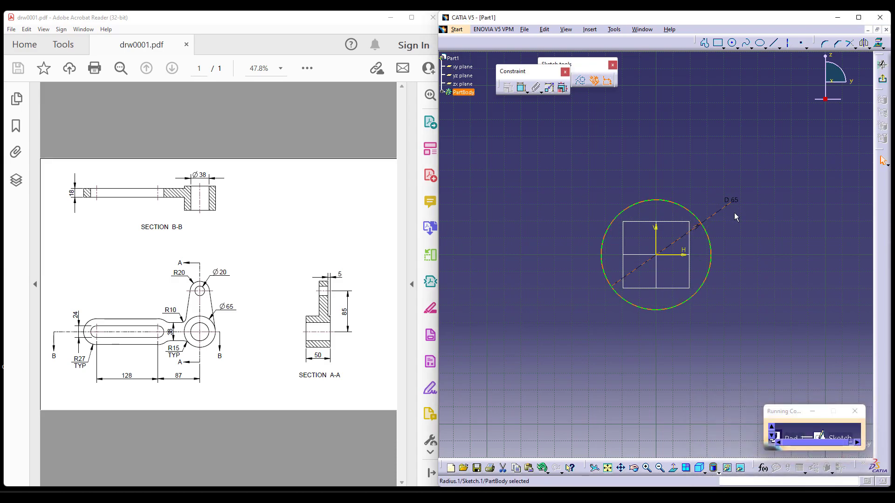
Step: Finish the sketch and extrude the circle as a pad 50 mm long
{"action": "left_click", "coordinate": [882, 78]}
{"action": "double_click", "coordinate": [799, 142]}
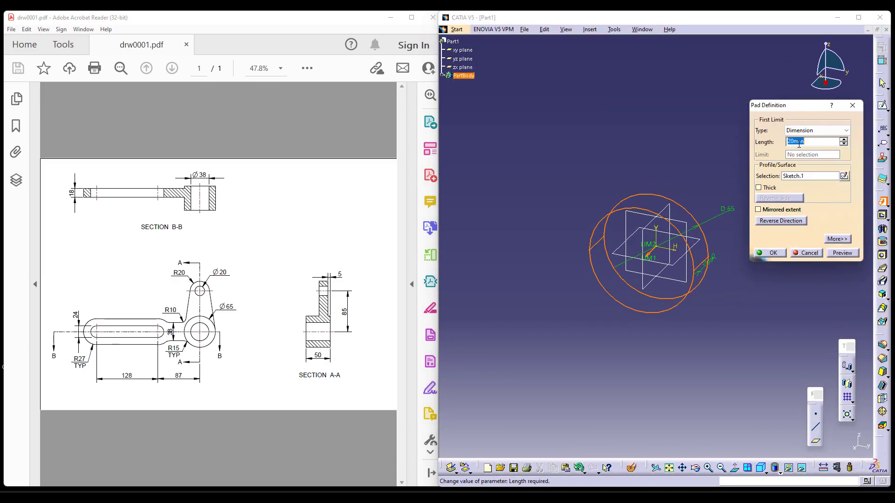
{"action": "type", "text": "50"}
{"action": "key", "text": "Return"}
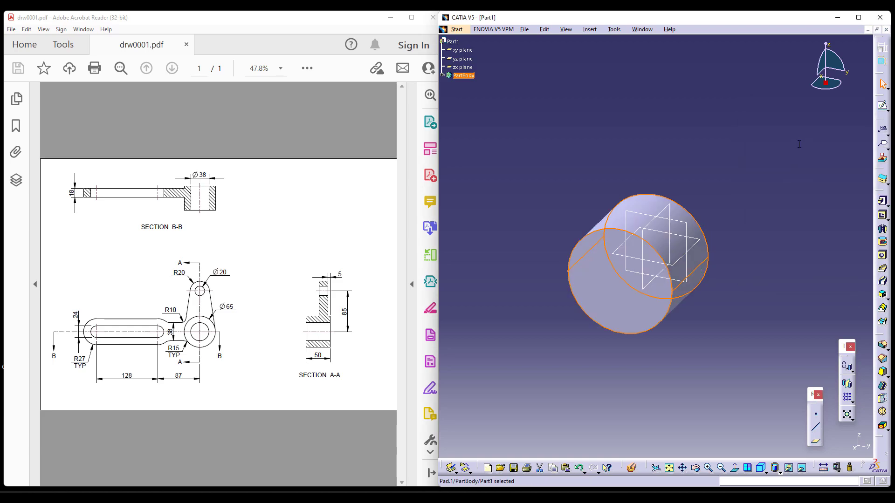
Step: Reopen the cylinder's pad definition to check its settings and close it without changes
{"action": "double_click", "coordinate": [697, 286]}
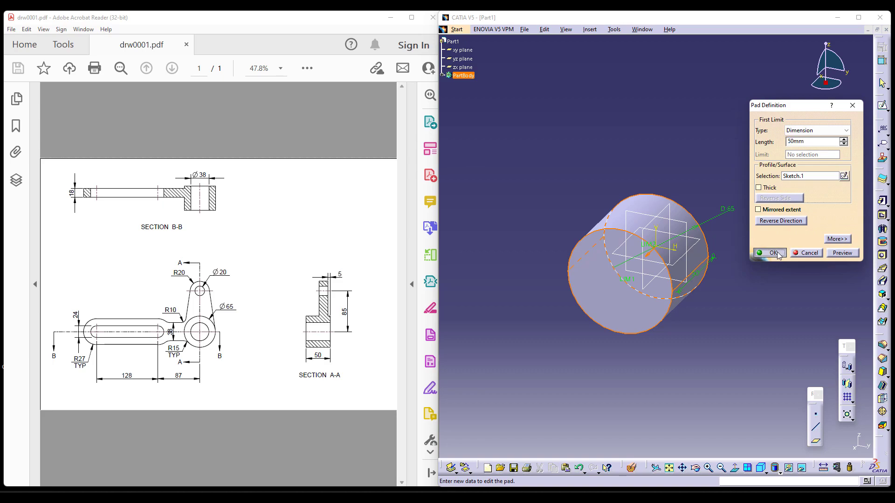
{"action": "key", "text": "Return"}
{"action": "left_click", "coordinate": [702, 340]}
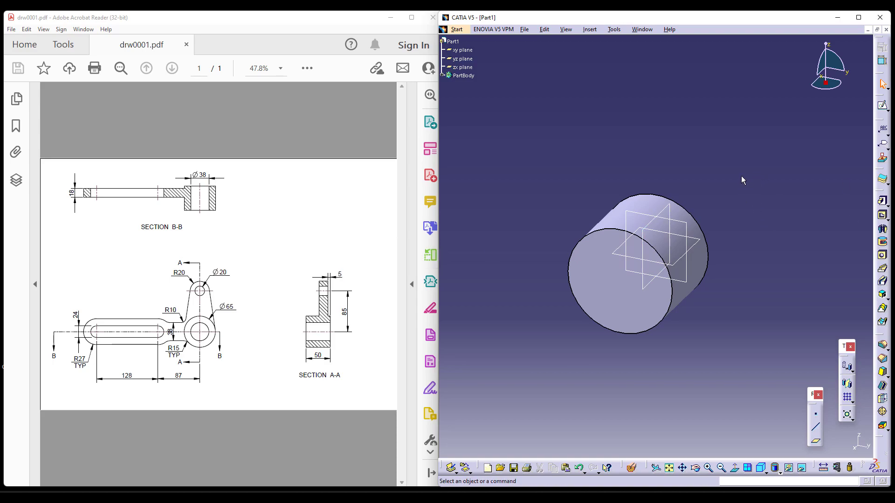
Step: Create a reference plane offset 5 mm from the cylinder's back face, with the direction reversed into the solid
{"action": "middle_click_drag", "start_coordinate": [732, 203], "coordinate": [727, 207]}
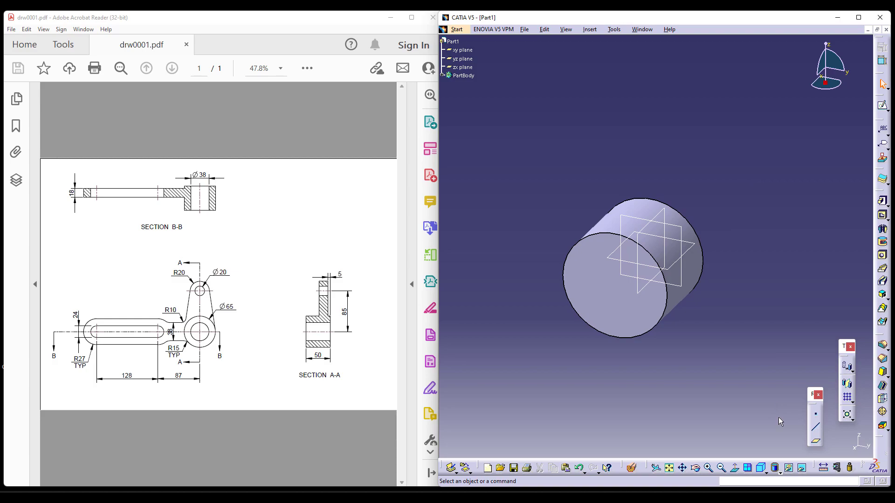
{"action": "left_click", "coordinate": [815, 447]}
{"action": "middle_click_drag", "start_coordinate": [662, 242], "coordinate": [662, 275]}
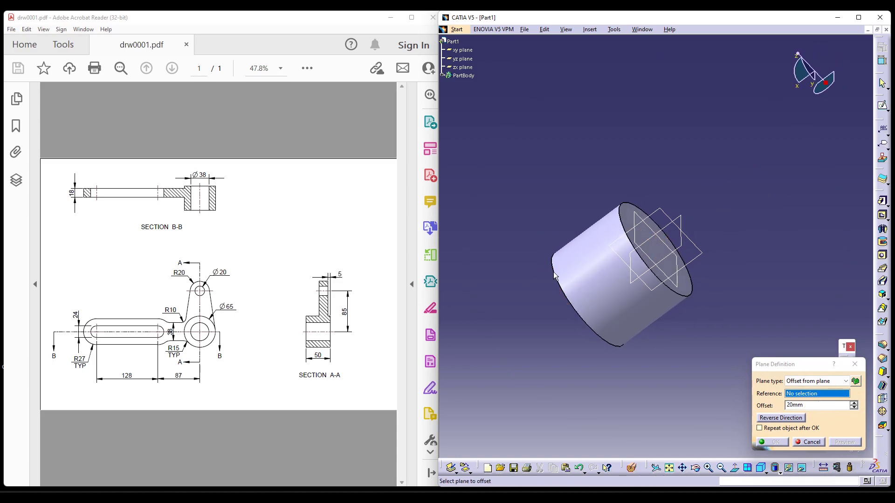
{"action": "left_click", "coordinate": [692, 290]}
{"action": "left_click", "coordinate": [761, 469]}
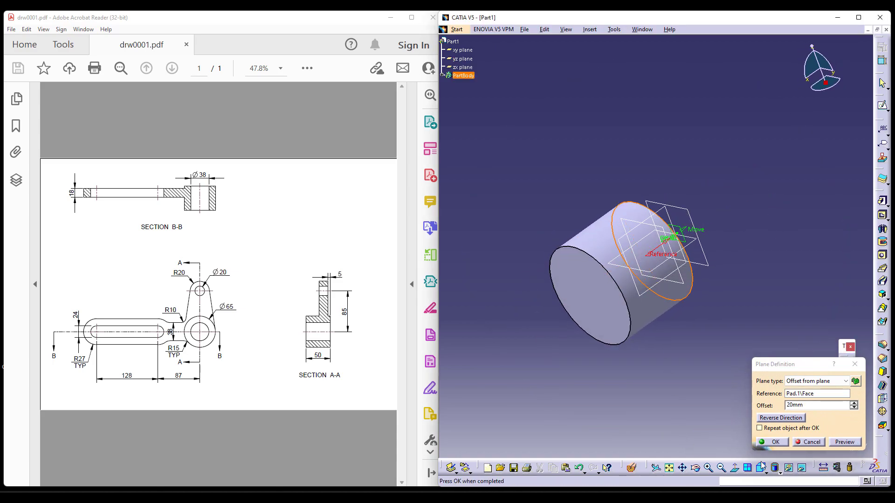
{"action": "left_click", "coordinate": [782, 418]}
{"action": "double_click", "coordinate": [788, 406]}
{"action": "type", "text": "5"}
{"action": "key", "text": "Return"}
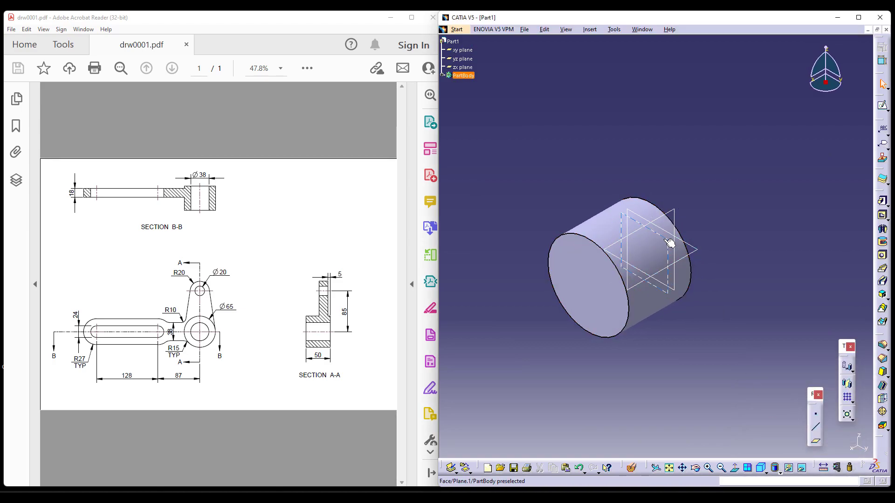
Step: Expand the part body in the tree and open a new sketch on the 5 mm offset plane
{"action": "left_click", "coordinate": [442, 76]}
{"action": "left_click", "coordinate": [467, 101]}
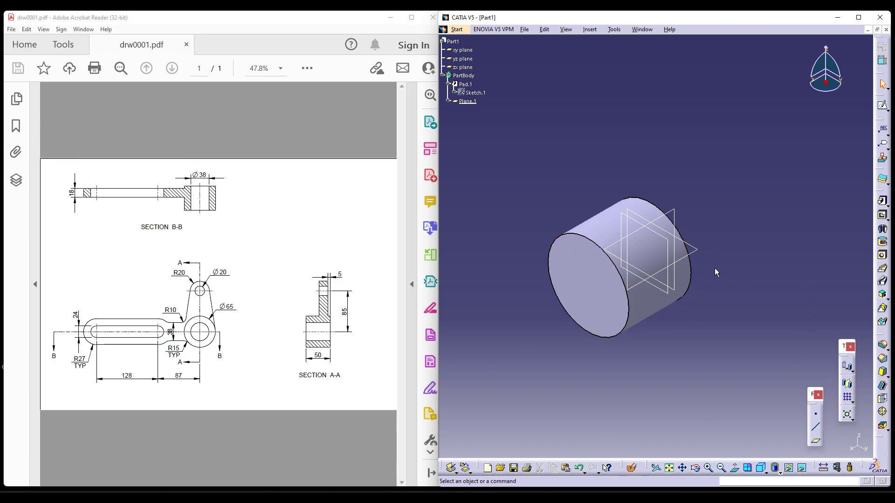
{"action": "left_click", "coordinate": [673, 243]}
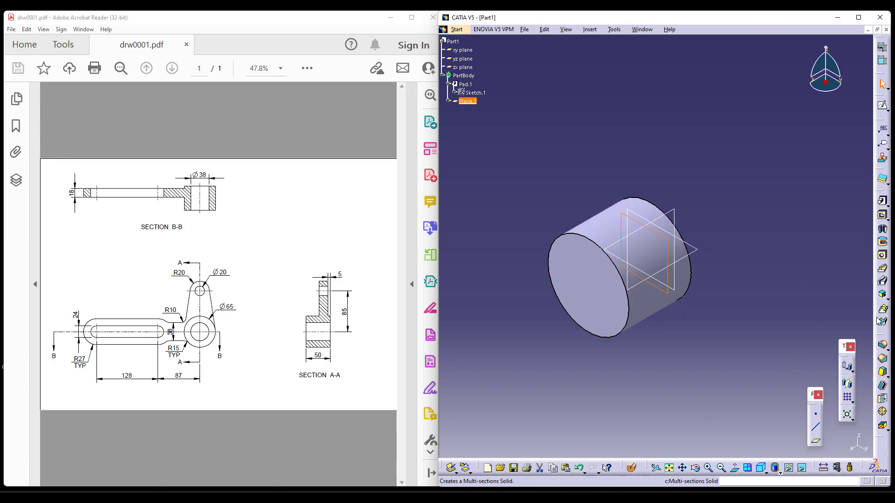
{"action": "left_click", "coordinate": [883, 107]}
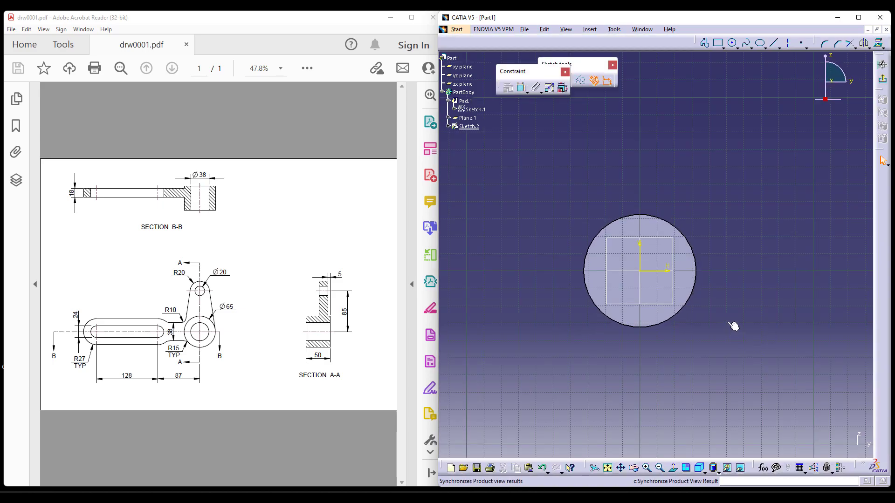
Step: Project the cylinder's circular edge into the sketch as construction geometry
{"action": "middle_click_drag", "start_coordinate": [682, 172], "coordinate": [725, 199]}
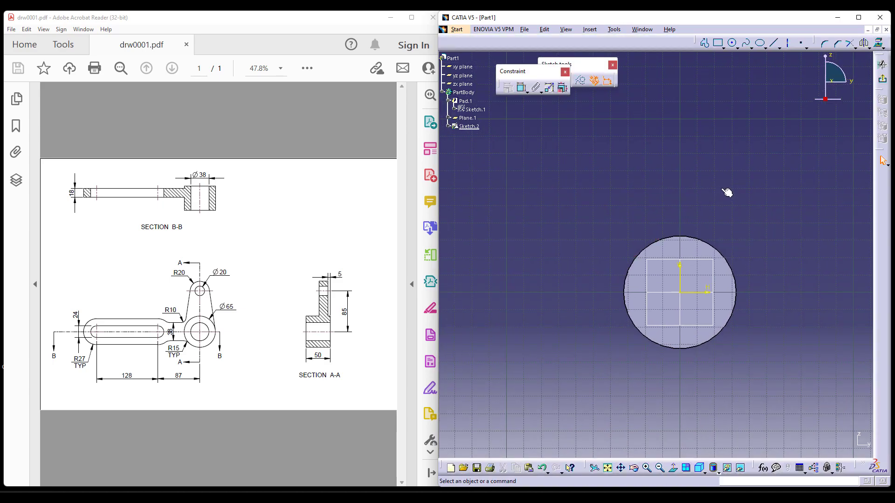
{"action": "left_click", "coordinate": [713, 248]}
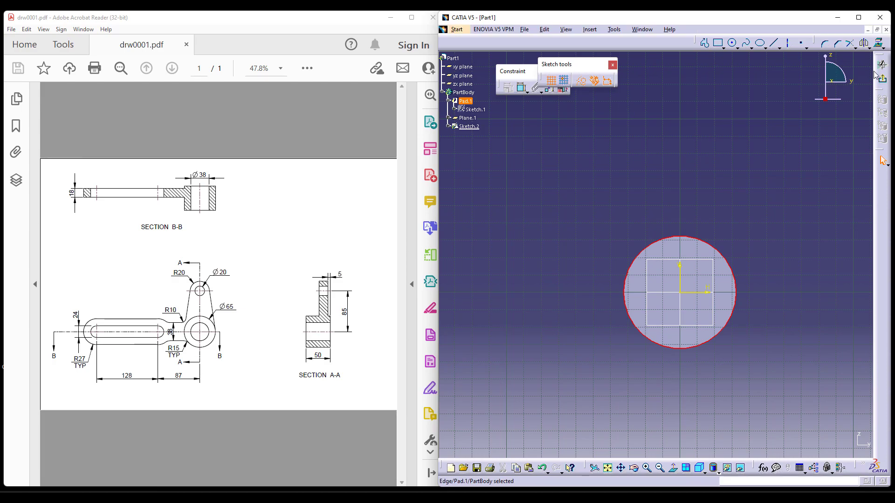
{"action": "left_click", "coordinate": [879, 44]}
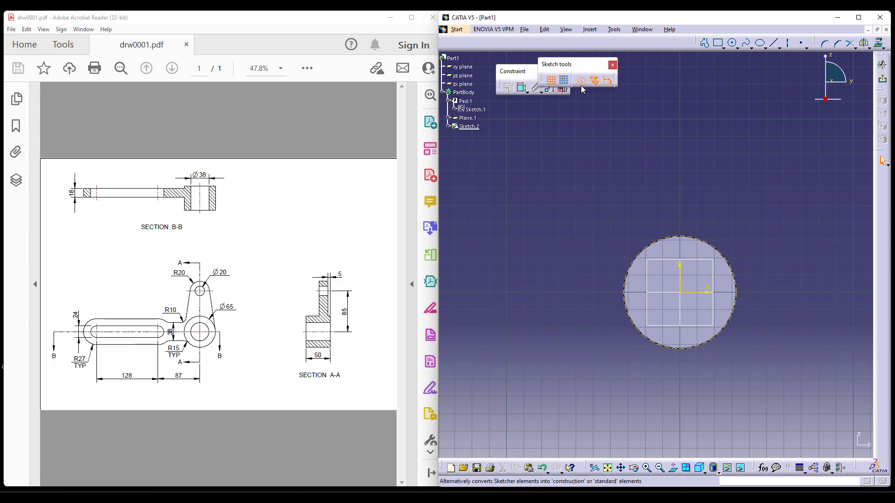
Step: Draw a circle about 33 mm in diameter, centred on the vertical axis above the cylinder
{"action": "middle_click_drag", "start_coordinate": [691, 123], "coordinate": [696, 140]}
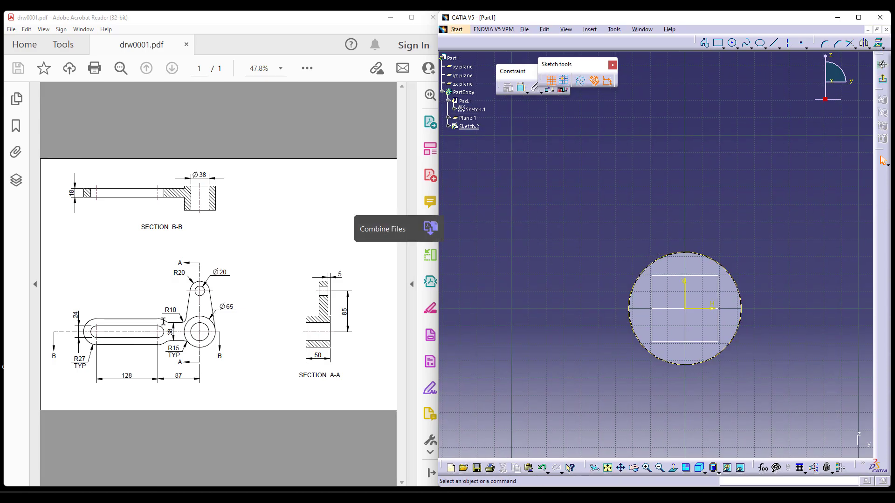
{"action": "middle_click_drag", "start_coordinate": [679, 166], "coordinate": [668, 207]}
{"action": "left_click", "coordinate": [733, 43]}
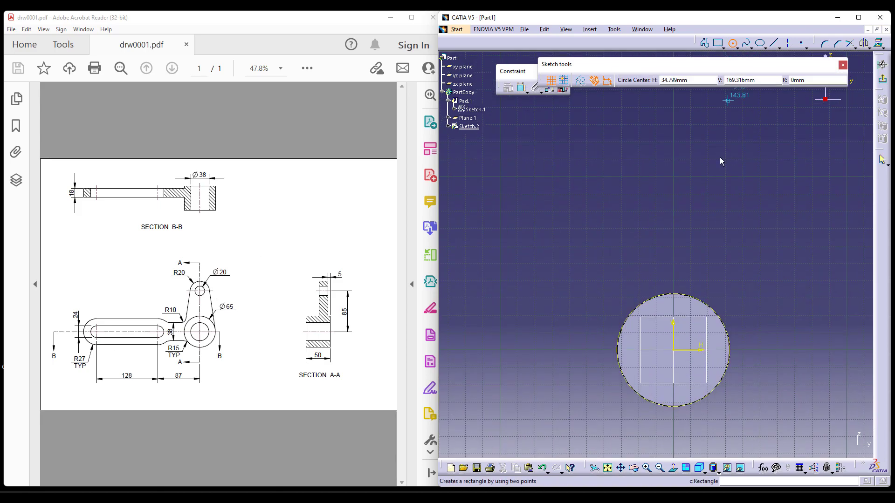
{"action": "left_click", "coordinate": [674, 195]}
{"action": "left_click", "coordinate": [697, 212]}
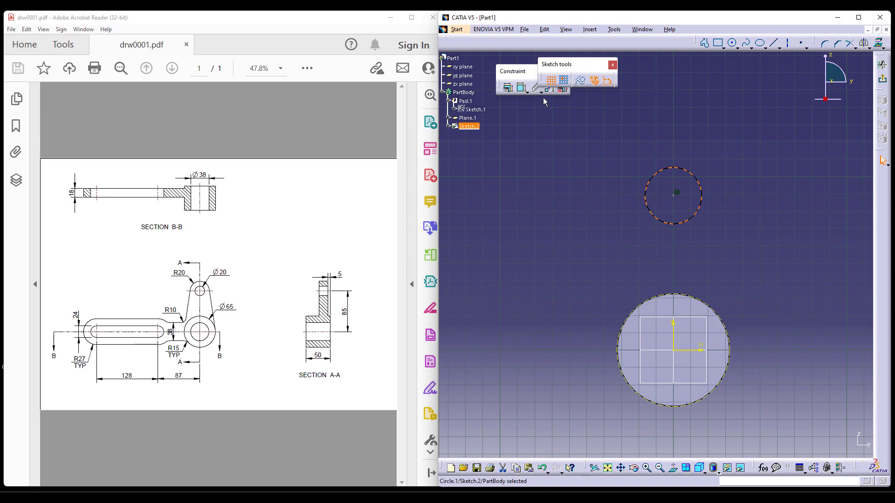
Step: Constrain the upper circle's size as a radius and set it to 20 mm
{"action": "left_click", "coordinate": [521, 87]}
{"action": "left_click", "coordinate": [686, 130]}
{"action": "double_click", "coordinate": [688, 128]}
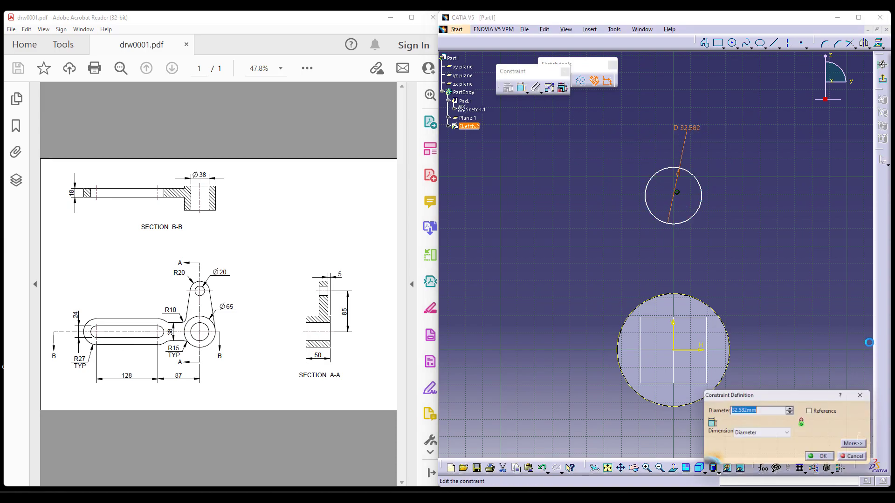
{"action": "left_click", "coordinate": [762, 433]}
{"action": "left_click", "coordinate": [748, 448]}
{"action": "type", "text": "20"}
{"action": "key", "text": "Return"}
Step: Constrain the upper circle's centre to a vertical distance of 85 mm from the horizontal axis
{"action": "left_click", "coordinate": [521, 87]}
{"action": "left_click", "coordinate": [689, 350]}
{"action": "left_click", "coordinate": [676, 194]}
{"action": "left_click", "coordinate": [815, 296]}
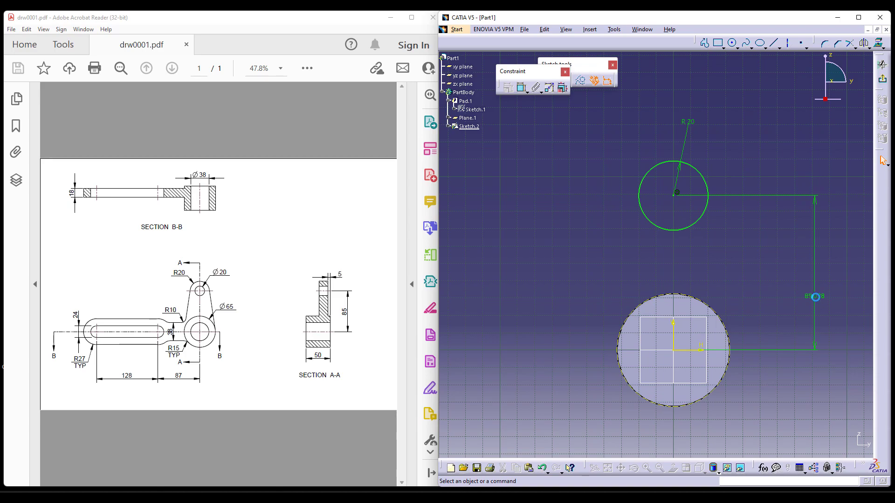
{"action": "double_click", "coordinate": [814, 296]}
{"action": "type", "text": "85"}
{"action": "key", "text": "Return"}
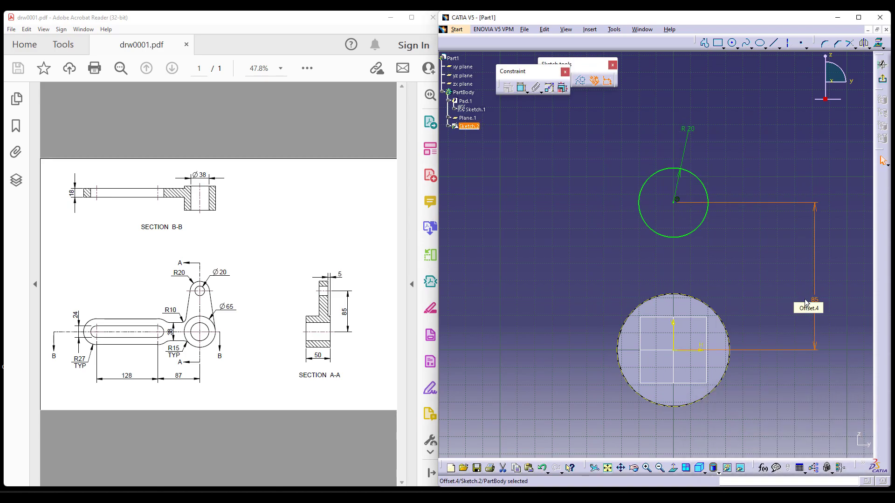
{"action": "left_click", "coordinate": [765, 318]}
Step: Draw a horizontal elongated hole on the horizontal axis left of the cylinder, with its nearer arc centre about 63 mm from the origin
{"action": "mouse_move", "coordinate": [649, 332]}
{"action": "middle_mouse_down"}
{"action": "mouse_move", "coordinate": [683, 303]}
{"action": "mouse_move", "coordinate": [690, 363]}
{"action": "middle_mouse_up"}
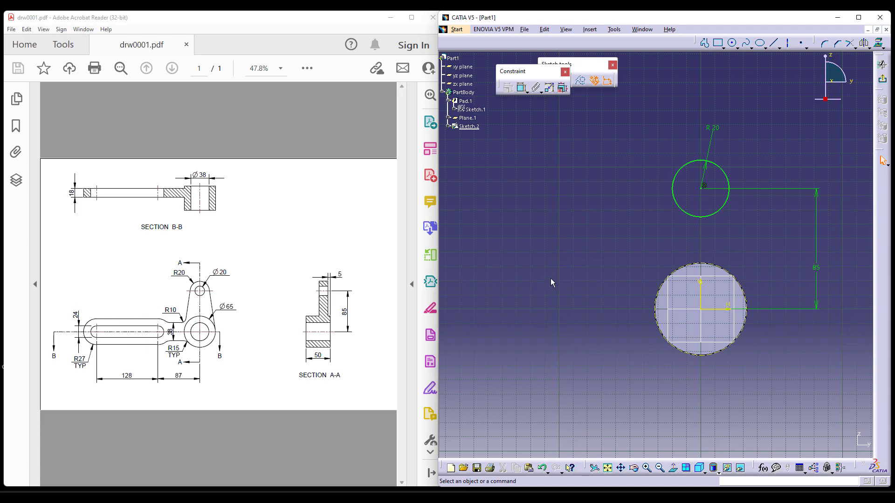
{"action": "middle_click_drag", "start_coordinate": [551, 283], "coordinate": [558, 279]}
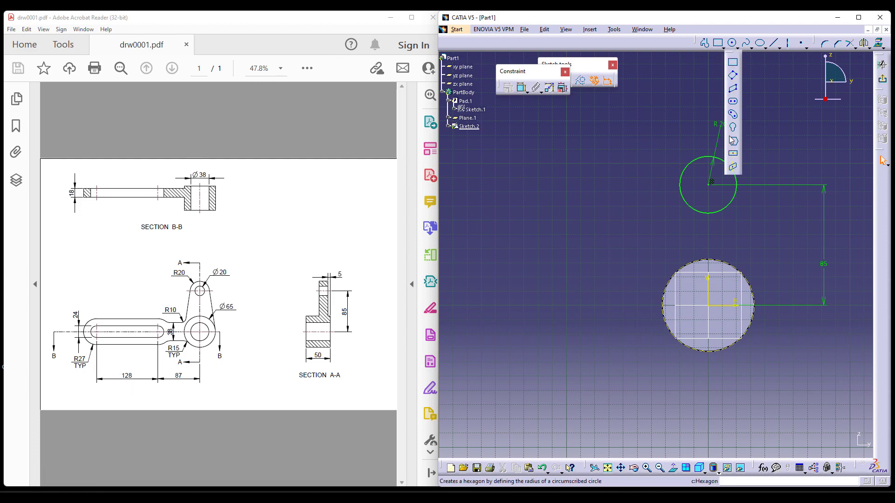
{"action": "left_click", "coordinate": [733, 102]}
{"action": "left_click", "coordinate": [494, 306]}
{"action": "left_click", "coordinate": [619, 305]}
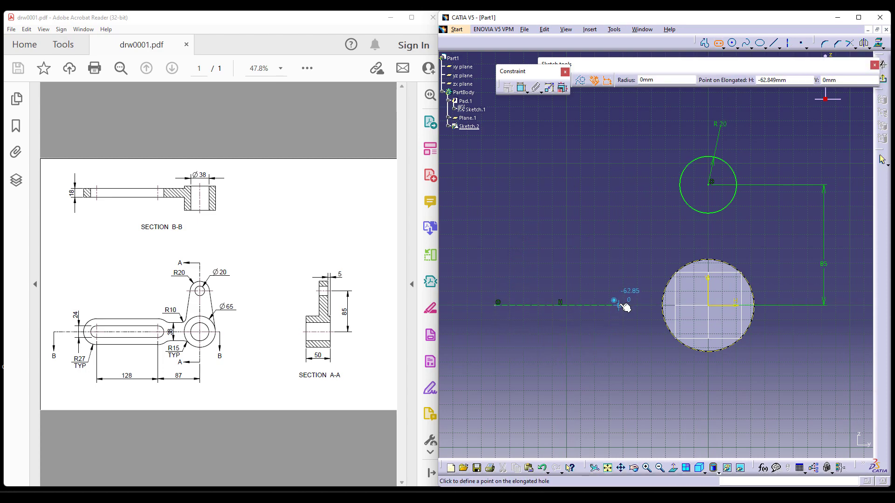
{"action": "left_click", "coordinate": [627, 285]}
{"action": "scroll", "coordinate": [509, 258], "scroll_direction": "down", "scroll_amount": 3}
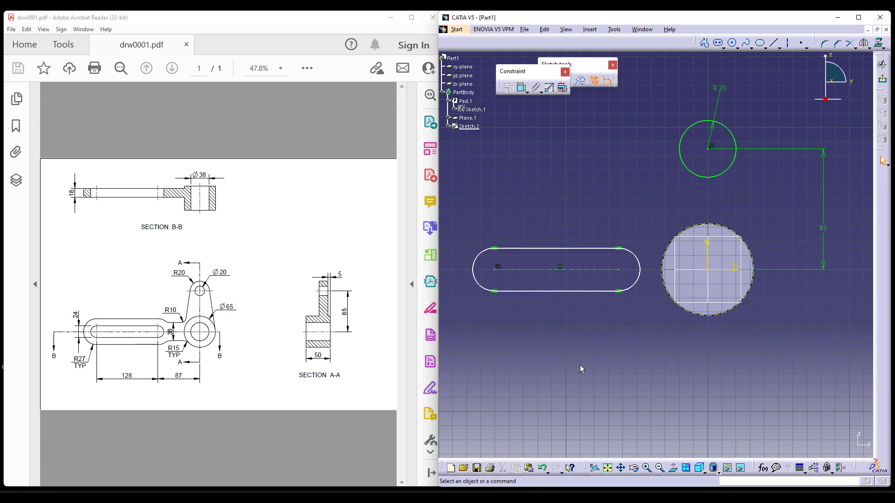
Step: Constrain the distance between the elongated profile's nearer arc centre and the vertical axis to 87 mm
{"action": "left_click", "coordinate": [522, 88]}
{"action": "left_click", "coordinate": [707, 253]}
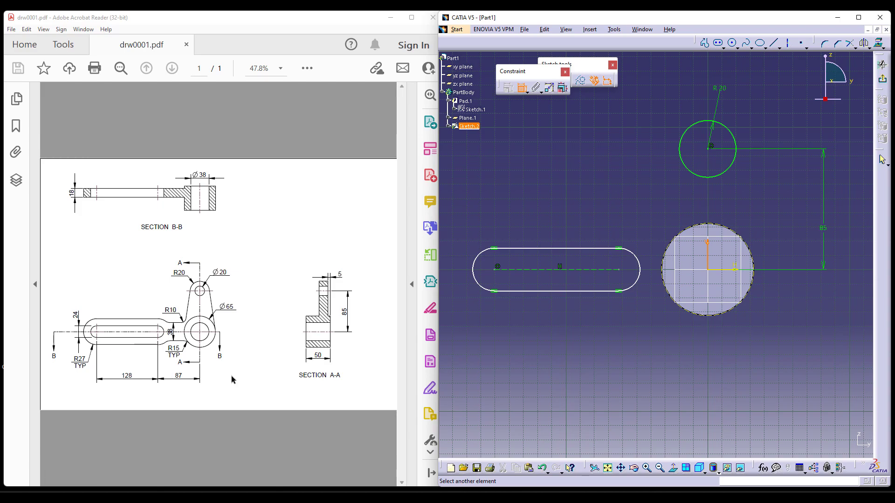
{"action": "left_click", "coordinate": [639, 276]}
{"action": "left_click", "coordinate": [654, 368]}
{"action": "double_click", "coordinate": [654, 367]}
{"action": "type", "text": "87mm"}
{"action": "key", "text": "Return"}
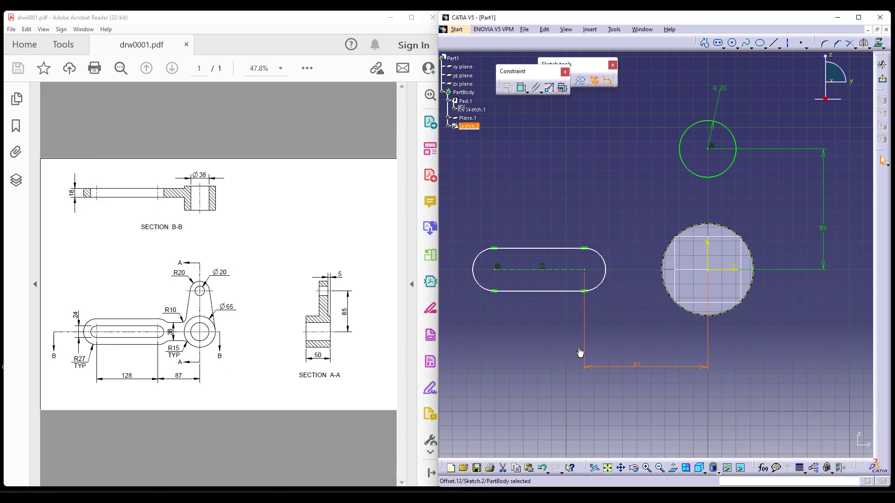
Step: Constrain the distance between the elongated profile's two arc centres and set it to 128 mm
{"action": "middle_click_drag", "start_coordinate": [535, 344], "coordinate": [631, 334]}
{"action": "left_click", "coordinate": [522, 88]}
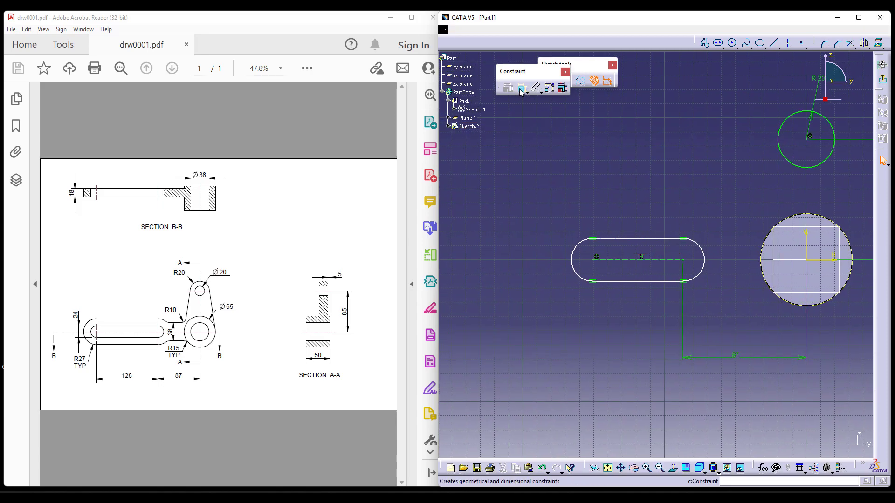
{"action": "left_click", "coordinate": [642, 260]}
{"action": "left_click", "coordinate": [635, 362]}
{"action": "double_click", "coordinate": [635, 361]}
{"action": "type", "text": "128mm"}
{"action": "key", "text": "Return"}
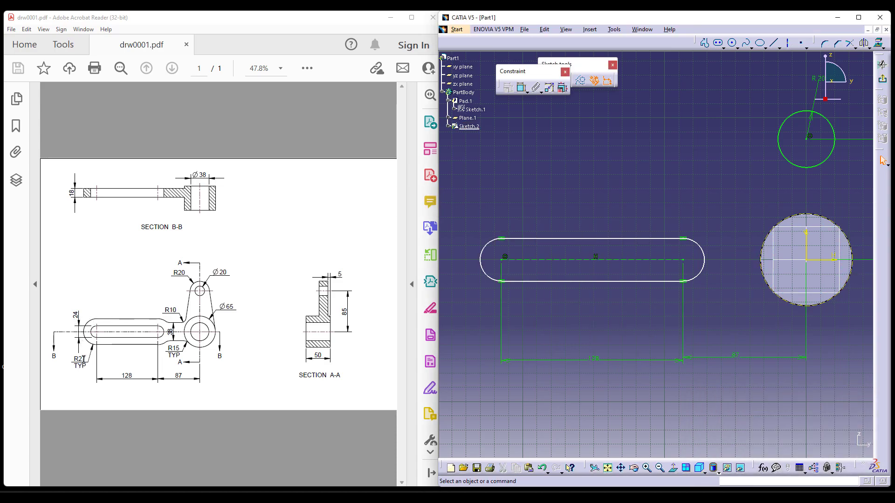
Step: Constrain the radius of the elongated profile's far end arc and set it to 27 mm
{"action": "left_click", "coordinate": [519, 90]}
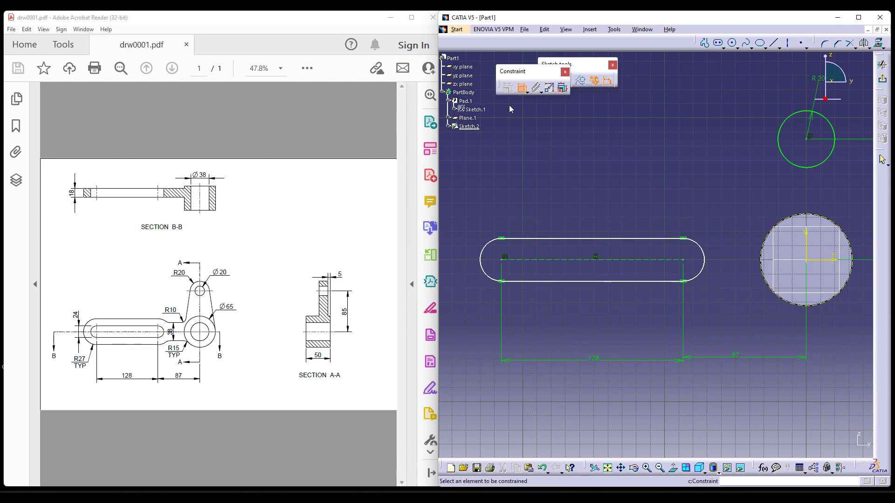
{"action": "left_click", "coordinate": [483, 249]}
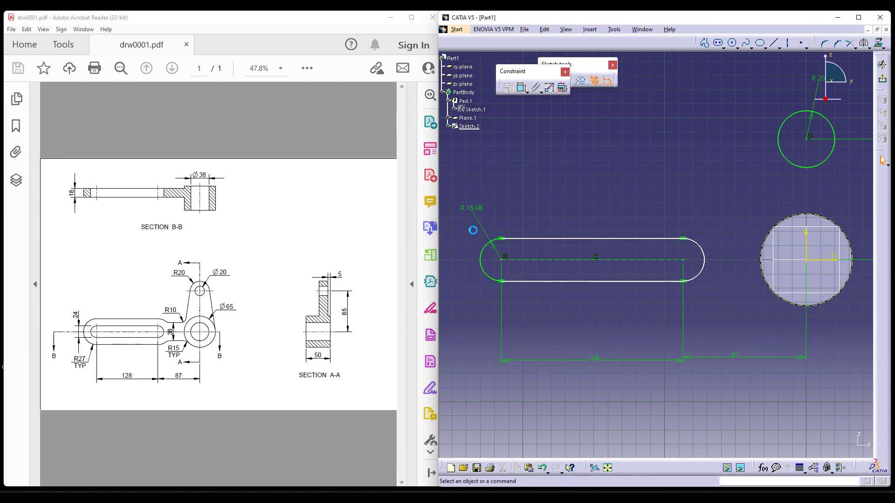
{"action": "double_click", "coordinate": [476, 212]}
{"action": "type", "text": "27mm"}
{"action": "key", "text": "Return"}
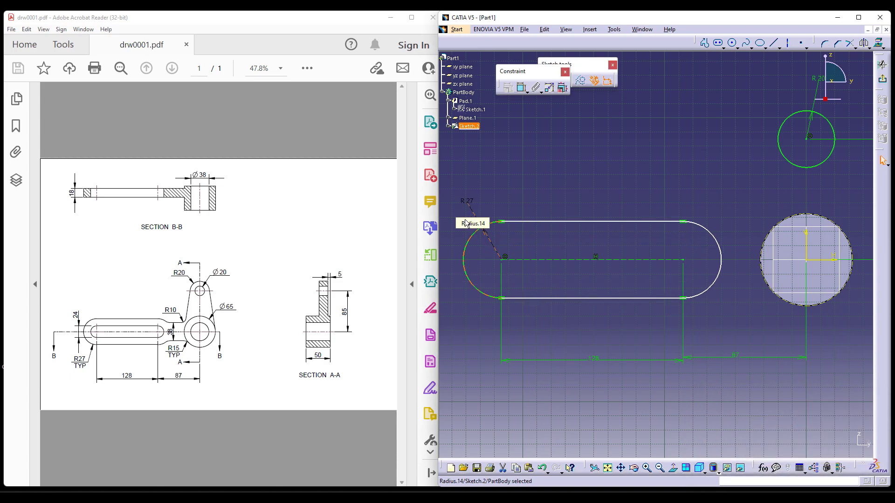
Step: Try to move the elongated profile's upper edge, and undo that move together with the last radius change
{"action": "middle_click_drag", "start_coordinate": [685, 215], "coordinate": [541, 191]}
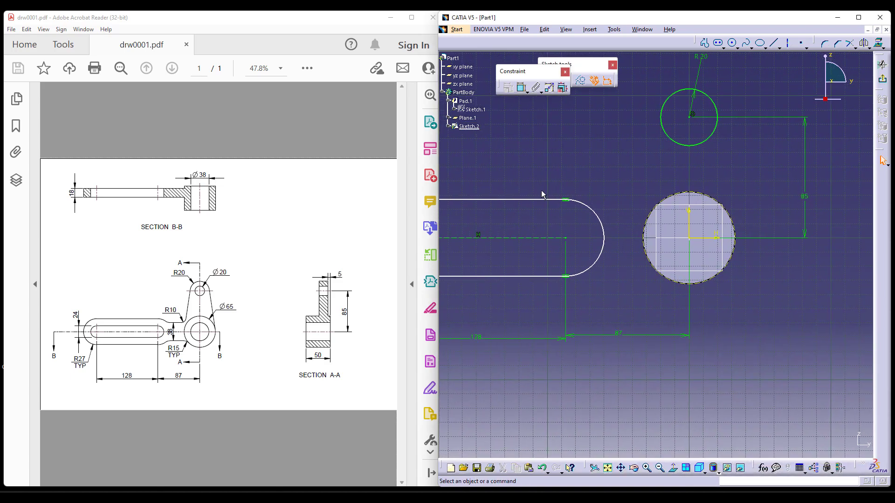
{"action": "left_click_drag", "start_coordinate": [539, 205], "coordinate": [550, 284]}
{"action": "key", "text": "ctrl+z"}
{"action": "key", "text": "ctrl+z"}
{"action": "middle_click_drag", "start_coordinate": [529, 243], "coordinate": [645, 267]}
{"action": "right_click", "coordinate": [617, 239]}
{"action": "mouse_move", "coordinate": [662, 382]}
{"action": "left_click", "coordinate": [727, 417]}
{"action": "key", "text": "ctrl+z"}
Step: Add a horizontal constraint to the elongated profile's upper straight edge
{"action": "middle_click_drag", "start_coordinate": [636, 238], "coordinate": [558, 164]}
{"action": "right_click", "coordinate": [558, 164]}
{"action": "mouse_move", "coordinate": [614, 302]}
{"action": "left_click", "coordinate": [670, 331]}
{"action": "left_click", "coordinate": [536, 253]}
{"action": "middle_click_drag", "start_coordinate": [533, 272], "coordinate": [527, 325]}
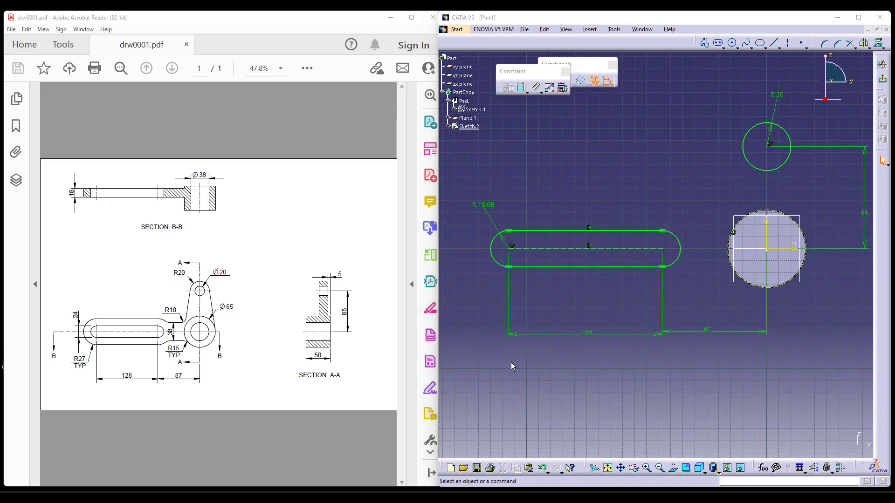
Step: Set the elongated profile's end radius to 27 mm
{"action": "double_click", "coordinate": [485, 205]}
{"action": "type", "text": "27"}
{"action": "key", "text": "Return"}
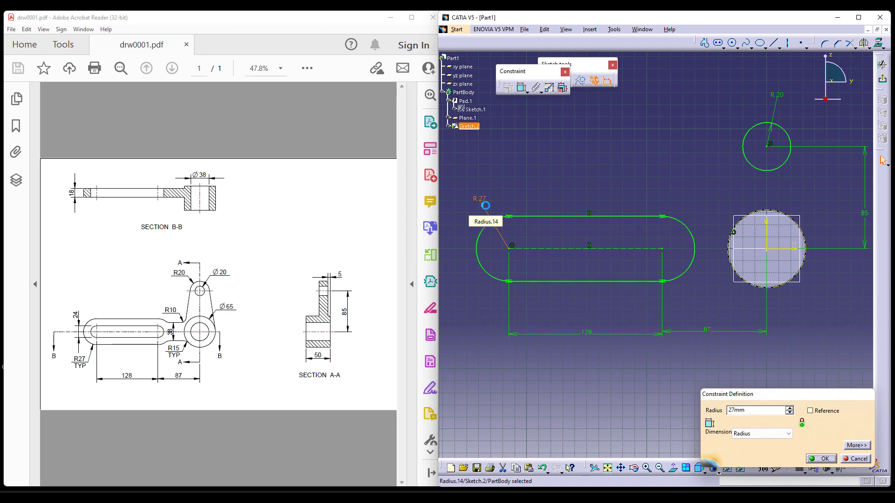
{"action": "left_click", "coordinate": [757, 343]}
{"action": "middle_click_drag", "start_coordinate": [727, 364], "coordinate": [706, 388]}
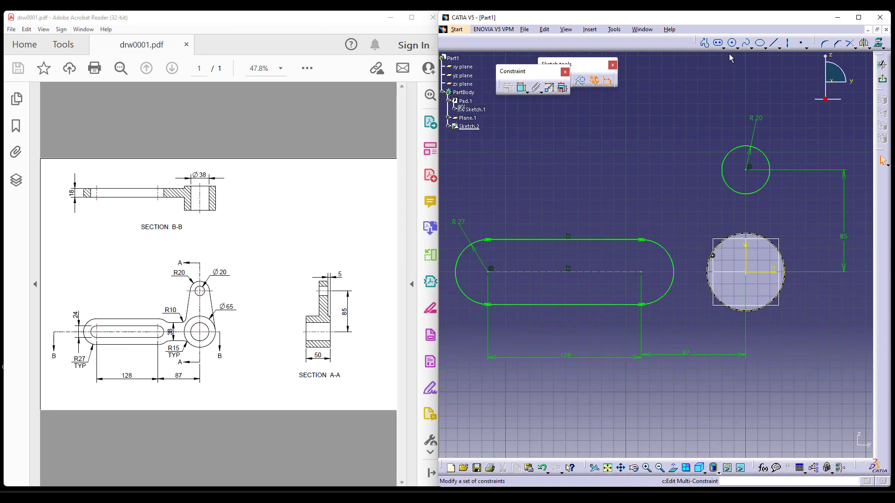
Step: Draw a horizontal line from the profile's nearer end arc to the cylinder, about 13 mm above the horizontal axis, and mirror it about that axis
{"action": "left_click", "coordinate": [705, 43]}
{"action": "left_click", "coordinate": [673, 253]}
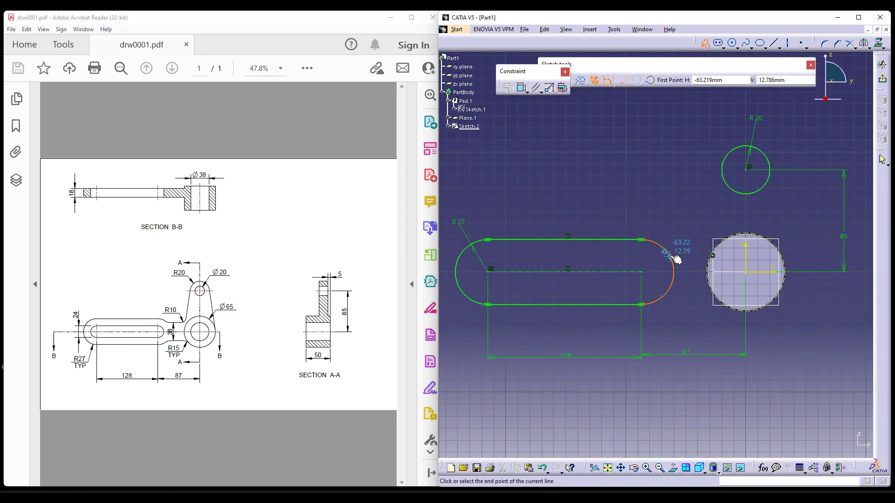
{"action": "left_click", "coordinate": [713, 256]}
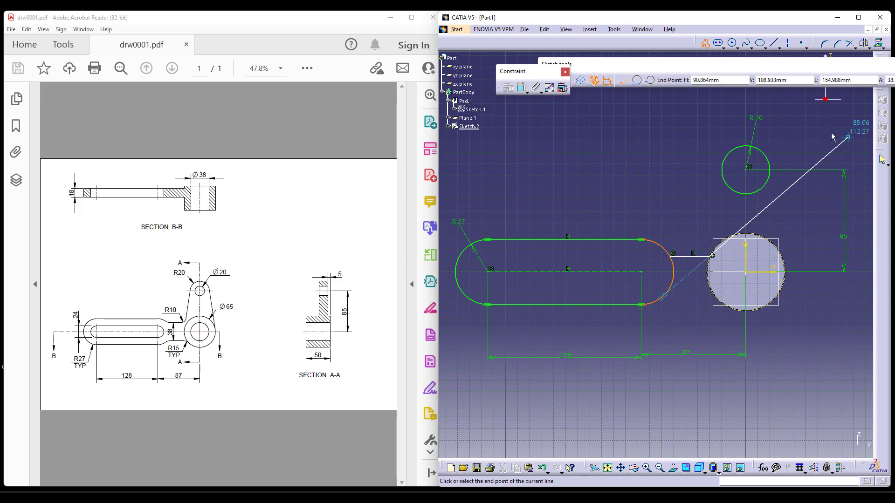
{"action": "key", "text": "Escape"}
{"action": "left_click", "coordinate": [865, 42]}
{"action": "left_click", "coordinate": [756, 275]}
Step: Constrain the distance between the two horizontal connecting lines and set it to 38 mm
{"action": "left_click", "coordinate": [523, 88]}
{"action": "left_click", "coordinate": [690, 286]}
{"action": "left_click", "coordinate": [694, 254]}
{"action": "left_click", "coordinate": [689, 213]}
{"action": "double_click", "coordinate": [686, 212]}
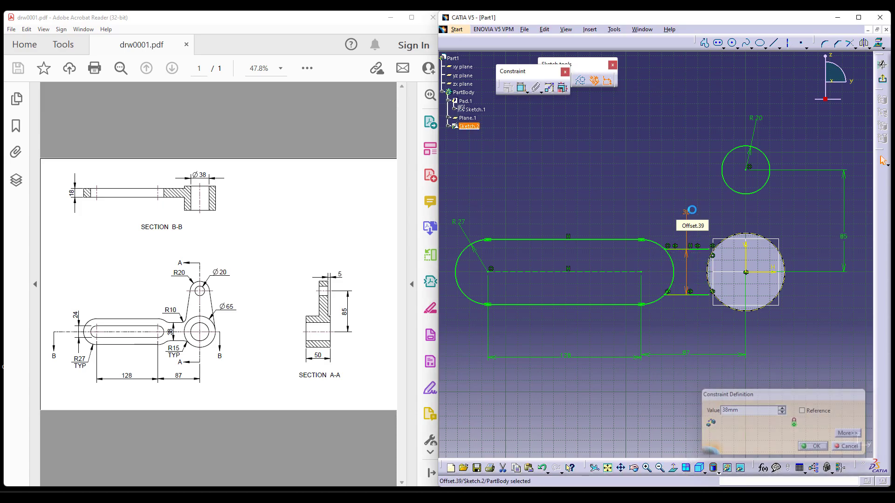
{"action": "key", "text": "Return"}
Step: Quick Trim the part of the nearer end arc lying between the two connecting lines
{"action": "middle_click_drag", "start_coordinate": [748, 376], "coordinate": [743, 350]}
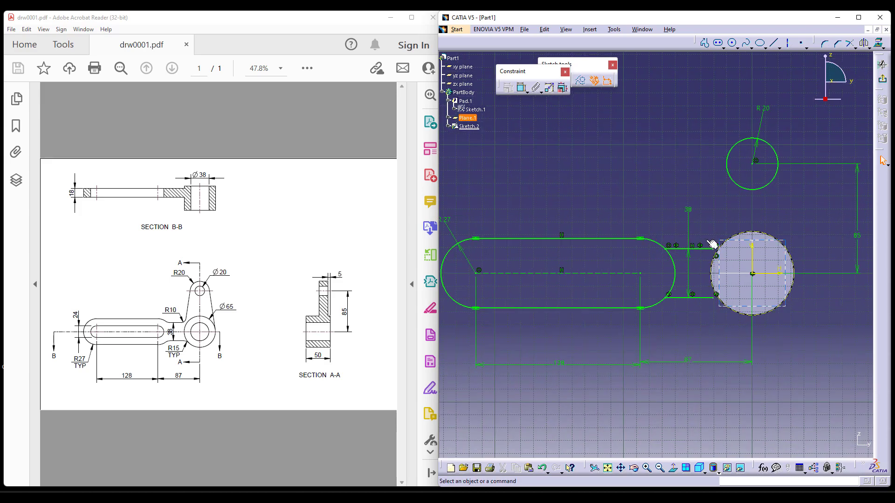
{"action": "left_click", "coordinate": [860, 51]}
{"action": "left_click", "coordinate": [866, 89]}
{"action": "left_click", "coordinate": [675, 269]}
{"action": "key", "text": "Escape"}
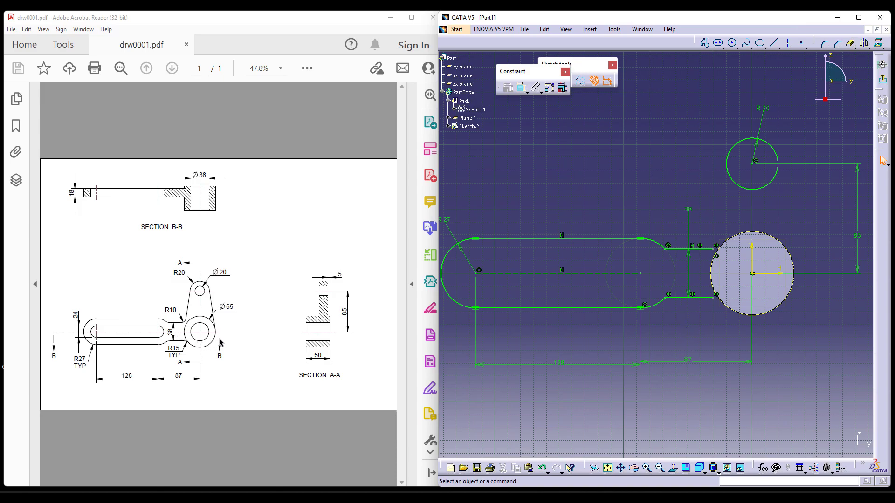
Step: Make the upper connecting line's end point coincident with the cylinder's circular edge
{"action": "middle_click_drag", "start_coordinate": [692, 334], "coordinate": [690, 347]}
{"action": "left_click", "coordinate": [521, 87]}
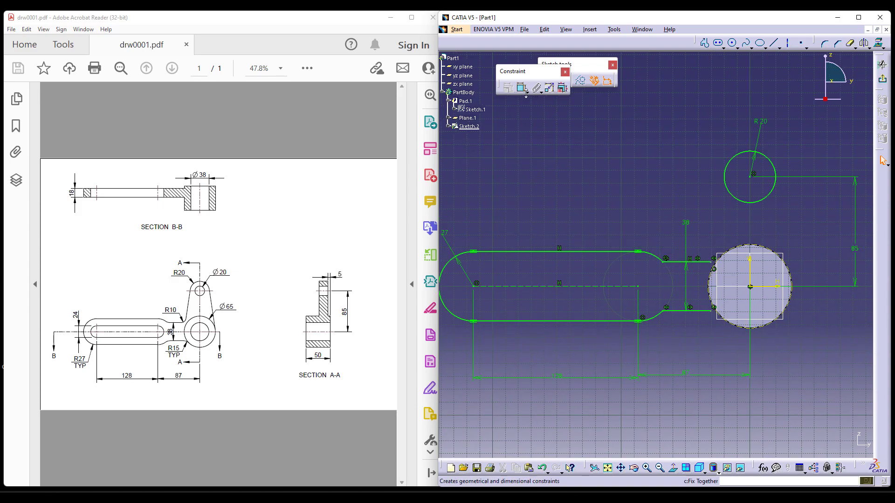
{"action": "left_click", "coordinate": [711, 264]}
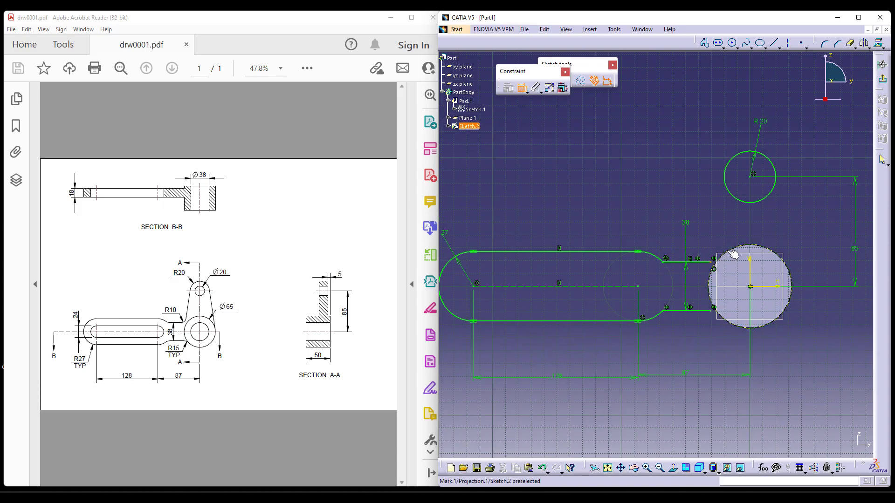
{"action": "right_click", "coordinate": [694, 203]}
{"action": "left_click", "coordinate": [721, 280]}
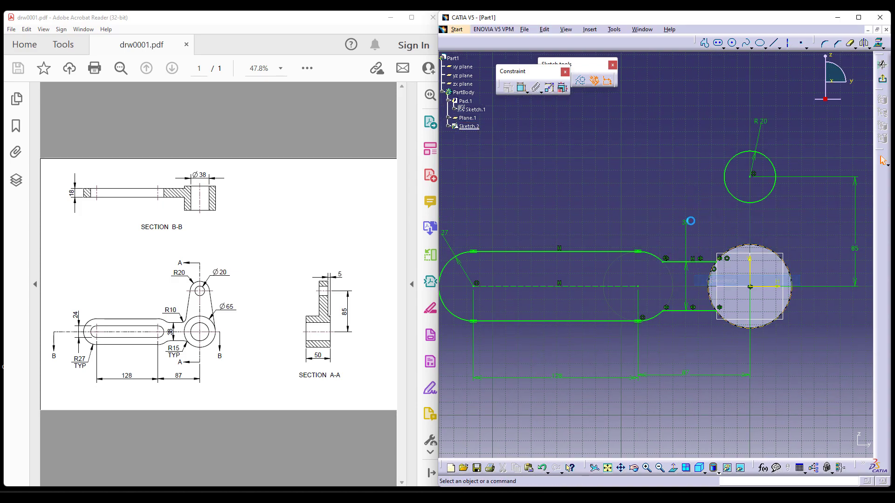
{"action": "middle_click_drag", "start_coordinate": [723, 222], "coordinate": [704, 244]}
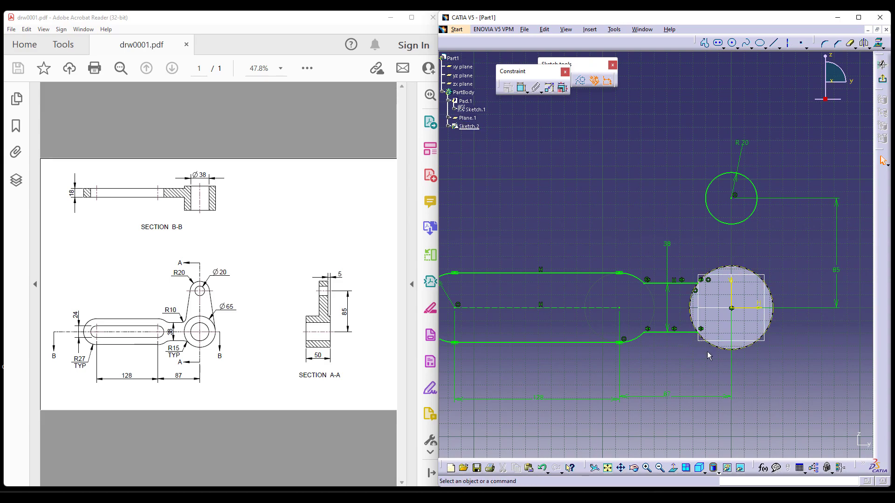
Step: Draw a line from the upper circle's left side to the cylinder's left side and constrain it tangent to the circle
{"action": "left_click", "coordinate": [776, 44]}
{"action": "left_click", "coordinate": [712, 183]}
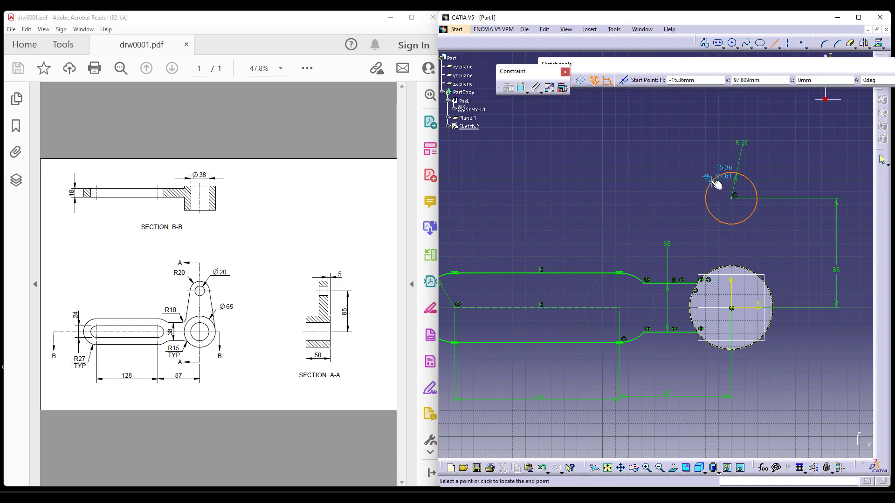
{"action": "left_click", "coordinate": [695, 302]}
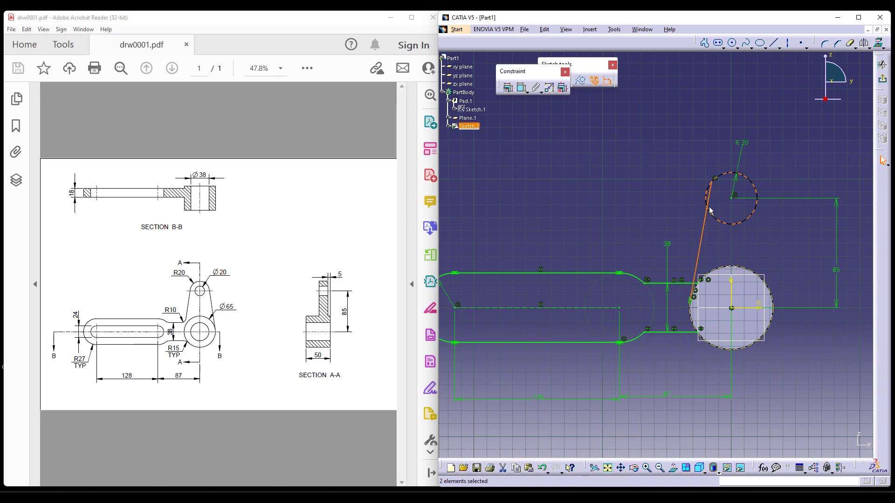
{"action": "left_click", "coordinate": [508, 87]}
{"action": "left_click", "coordinate": [795, 297]}
{"action": "left_click", "coordinate": [788, 366]}
{"action": "middle_click_drag", "start_coordinate": [784, 244], "coordinate": [758, 225]}
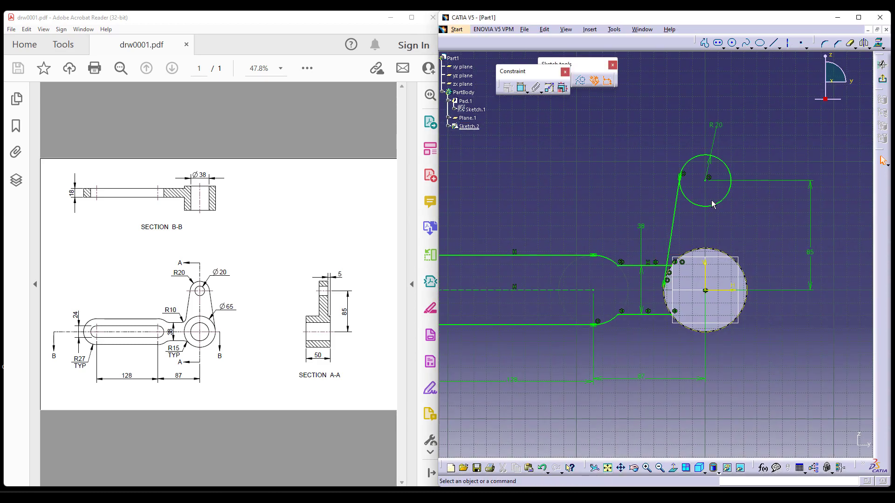
Step: Draw a bi-tangent line joining the right sides of the upper circle and the cylinder
{"action": "left_click", "coordinate": [793, 47]}
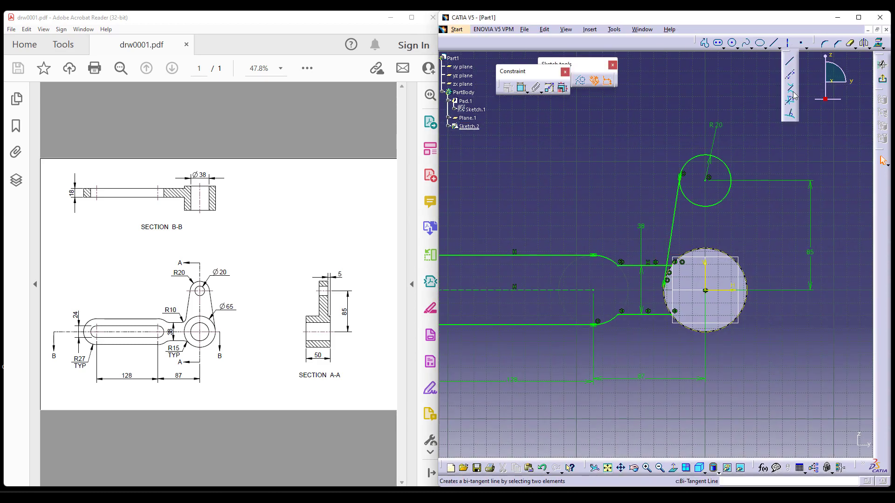
{"action": "left_click", "coordinate": [791, 91]}
{"action": "left_click", "coordinate": [731, 192]}
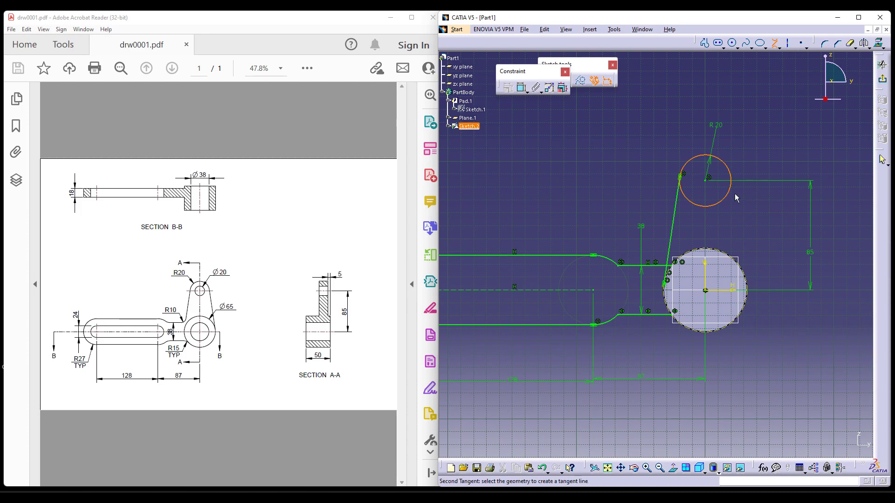
{"action": "left_click", "coordinate": [748, 280]}
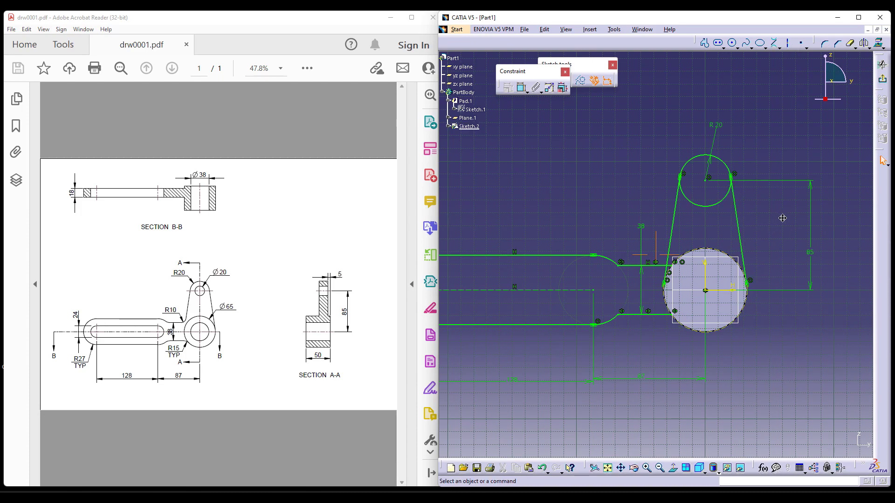
Step: Quick Trim the upper circle's lower part and the excess where the left tangent line meets the upper connecting line
{"action": "middle_click_drag", "start_coordinate": [782, 218], "coordinate": [802, 212]}
{"action": "left_click", "coordinate": [851, 44]}
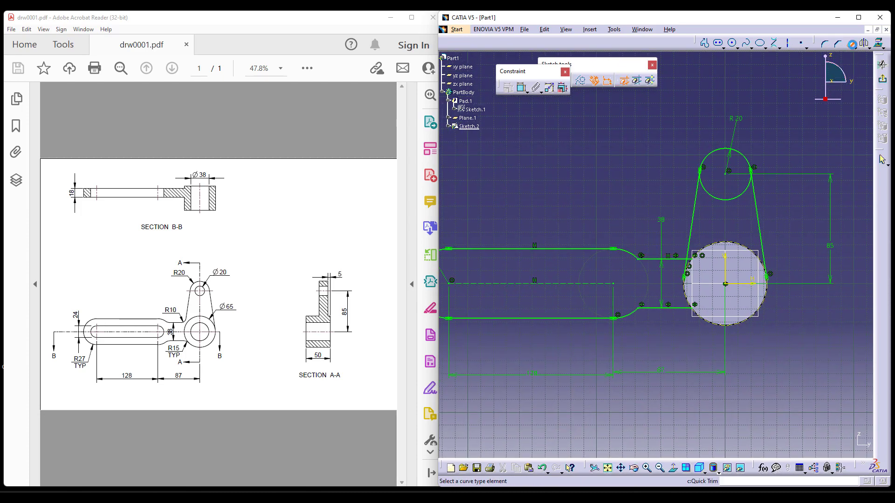
{"action": "left_click", "coordinate": [733, 200]}
{"action": "mouse_move", "coordinate": [682, 300]}
{"action": "middle_mouse_down"}
{"action": "mouse_move", "coordinate": [802, 278]}
{"action": "mouse_move", "coordinate": [482, 244]}
{"action": "middle_mouse_up"}
{"action": "left_click", "coordinate": [592, 242]}
{"action": "left_click", "coordinate": [569, 275]}
{"action": "middle_click_drag", "start_coordinate": [604, 206], "coordinate": [582, 317]}
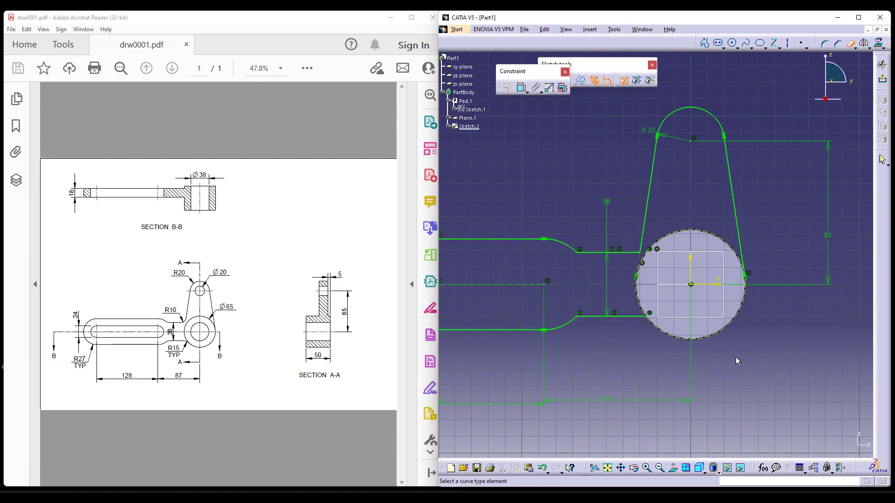
{"action": "key", "text": "Escape"}
{"action": "middle_click_drag", "start_coordinate": [736, 358], "coordinate": [727, 380]}
{"action": "middle_click_drag", "start_coordinate": [697, 351], "coordinate": [751, 376]}
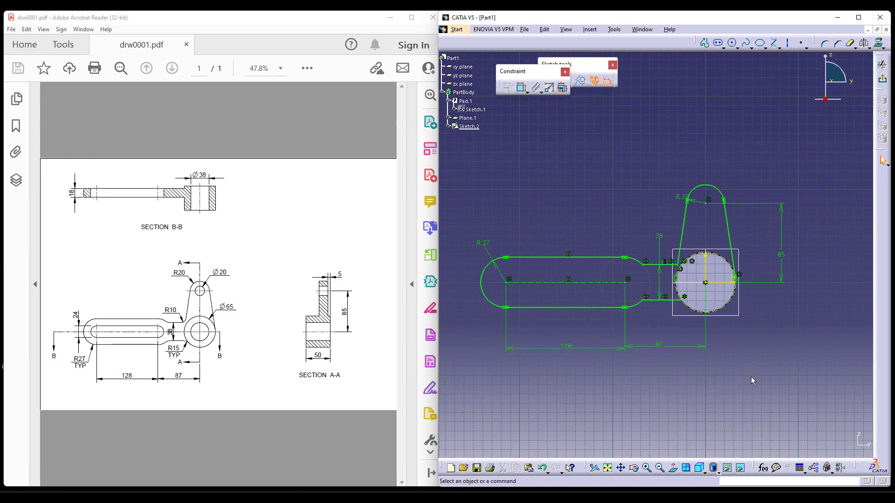
{"action": "left_click", "coordinate": [856, 47]}
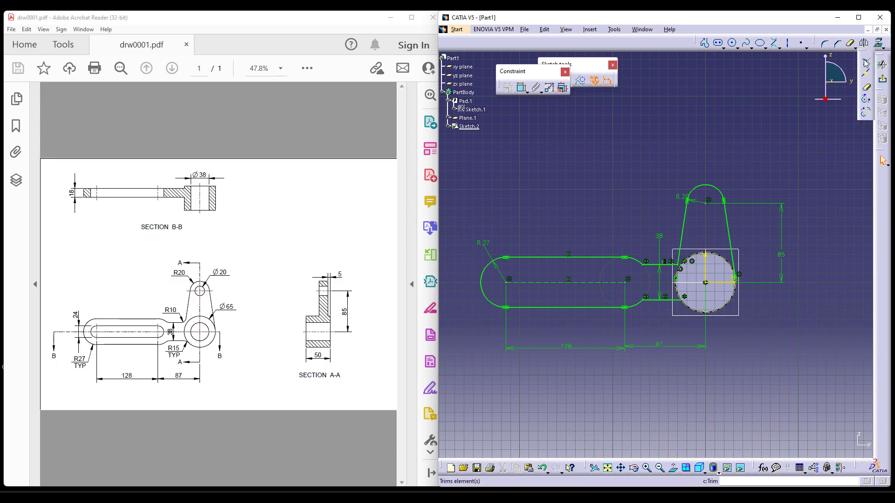
{"action": "left_click", "coordinate": [721, 110]}
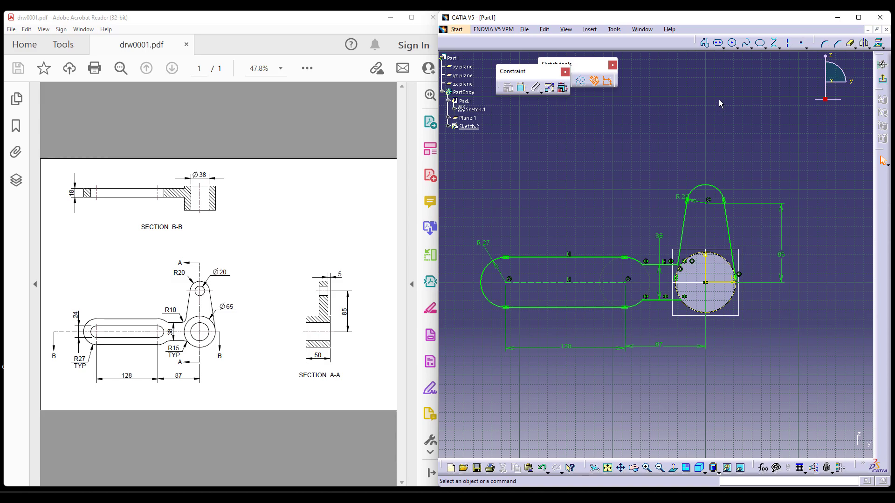
{"action": "left_click", "coordinate": [735, 45]}
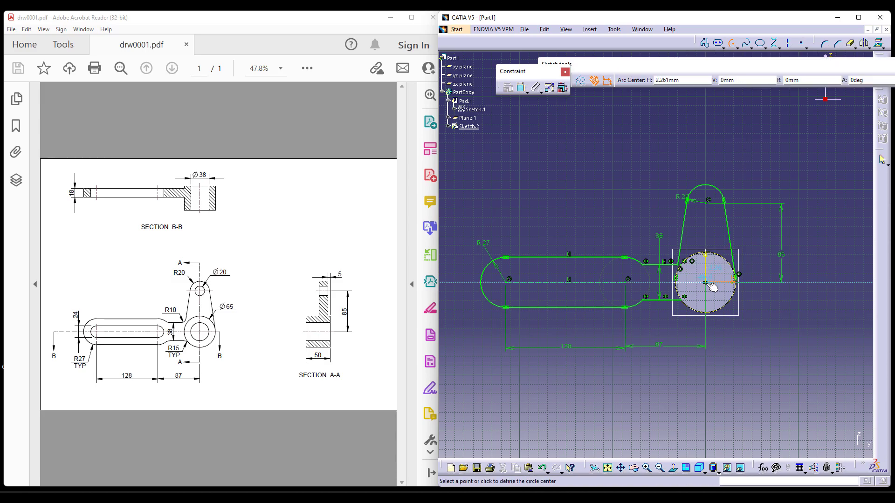
{"action": "left_click", "coordinate": [735, 283]}
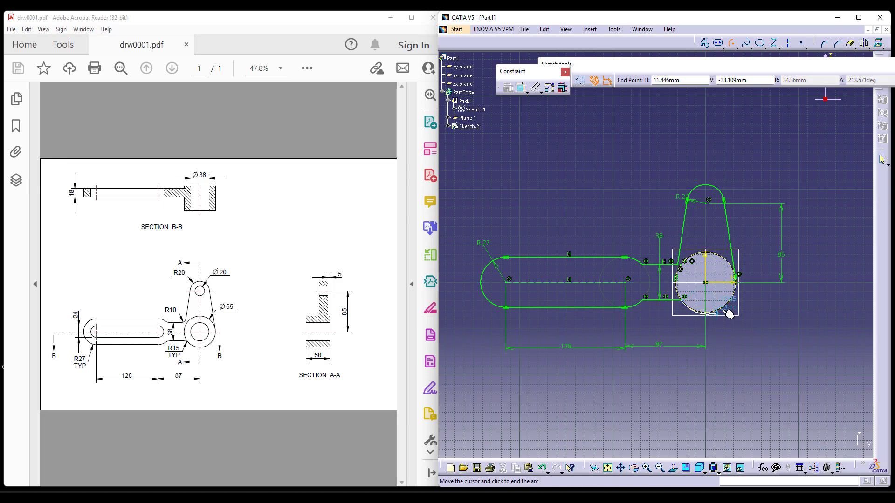
{"action": "left_click", "coordinate": [745, 292]}
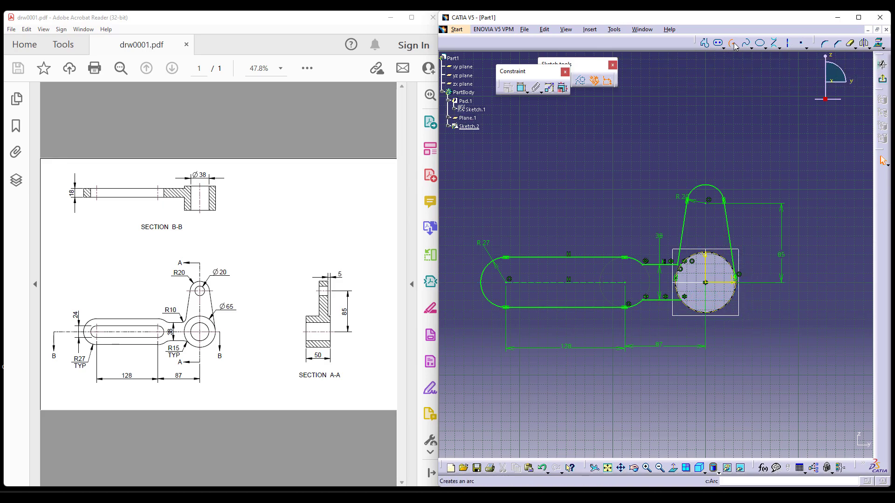
Step: Draw an origin-centred arc along the cylinder's lower outline, from the lower connecting line's end to the right tangent line's end
{"action": "left_click", "coordinate": [734, 44]}
{"action": "left_click", "coordinate": [705, 282]}
{"action": "left_click", "coordinate": [685, 302]}
{"action": "left_click", "coordinate": [740, 287]}
{"action": "mouse_move", "coordinate": [769, 202]}
{"action": "middle_mouse_down"}
{"action": "mouse_move", "coordinate": [714, 239]}
{"action": "mouse_move", "coordinate": [719, 356]}
{"action": "mouse_move", "coordinate": [789, 249]}
{"action": "mouse_move", "coordinate": [799, 279]}
{"action": "mouse_move", "coordinate": [787, 290]}
{"action": "middle_mouse_up"}
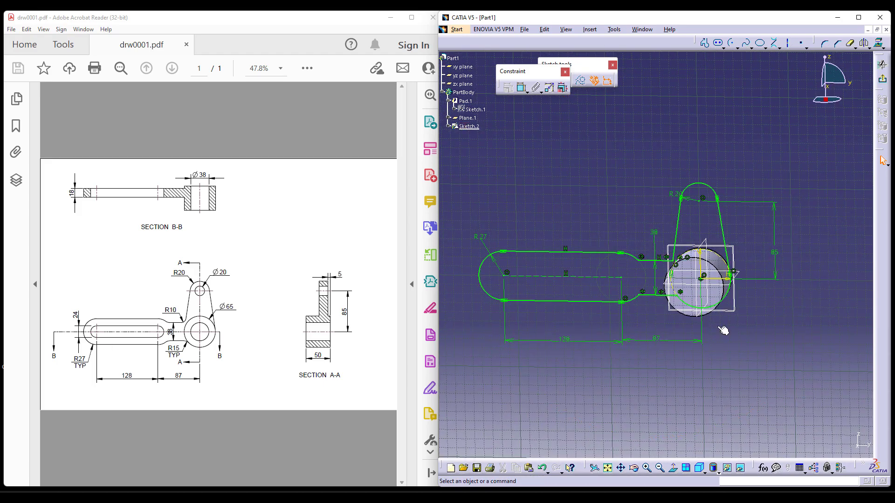
{"action": "left_click", "coordinate": [700, 468]}
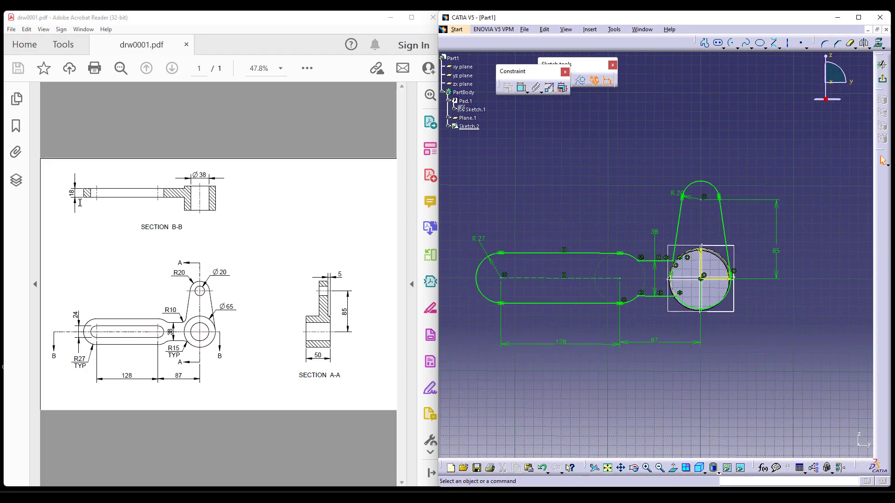
{"action": "mouse_move", "coordinate": [698, 405]}
{"action": "middle_mouse_down"}
{"action": "mouse_move", "coordinate": [687, 416]}
{"action": "mouse_move", "coordinate": [681, 393]}
{"action": "mouse_move", "coordinate": [656, 379]}
{"action": "mouse_move", "coordinate": [672, 314]}
{"action": "mouse_move", "coordinate": [736, 274]}
{"action": "middle_mouse_up"}
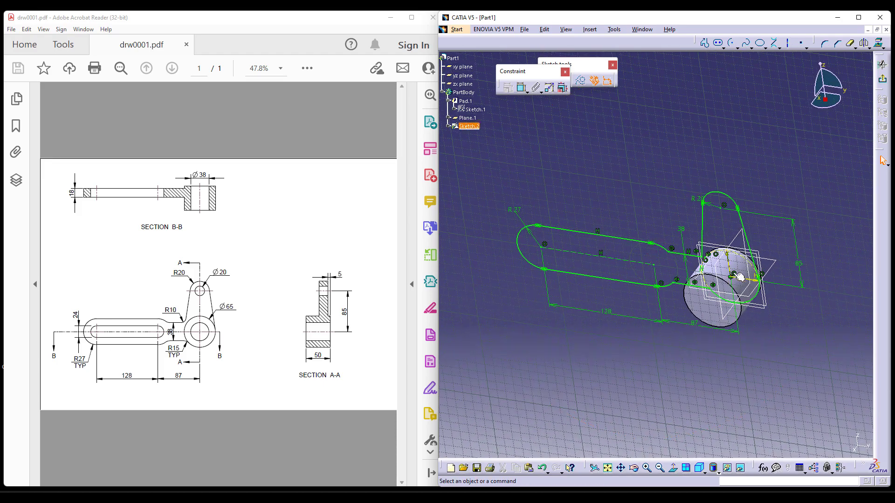
Step: Exit the arm profile sketch and pad it 18 mm
{"action": "left_click", "coordinate": [687, 467]}
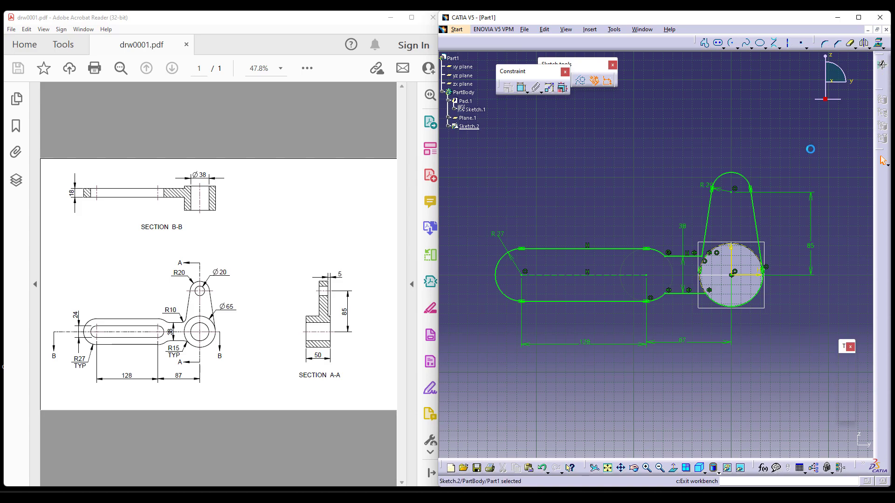
{"action": "left_click", "coordinate": [882, 79]}
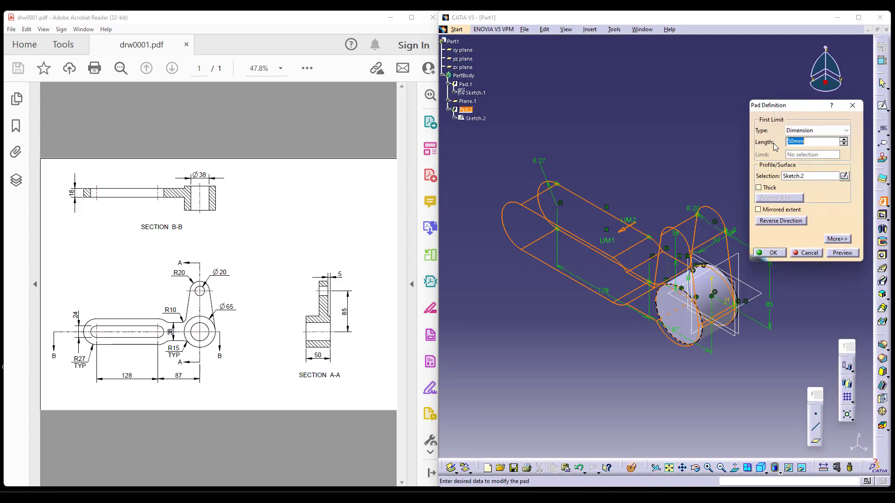
{"action": "key", "text": "Return"}
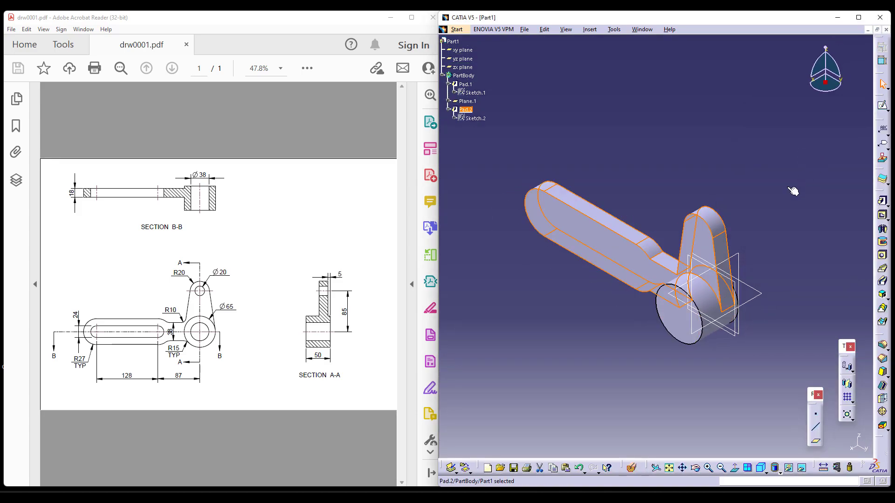
Step: Reopen the arm pad's sketch and draw an origin-centred arc on the cylinder's outline from the right tangent line's end to the lower connecting line's end
{"action": "middle_click_drag", "start_coordinate": [775, 196], "coordinate": [767, 140]}
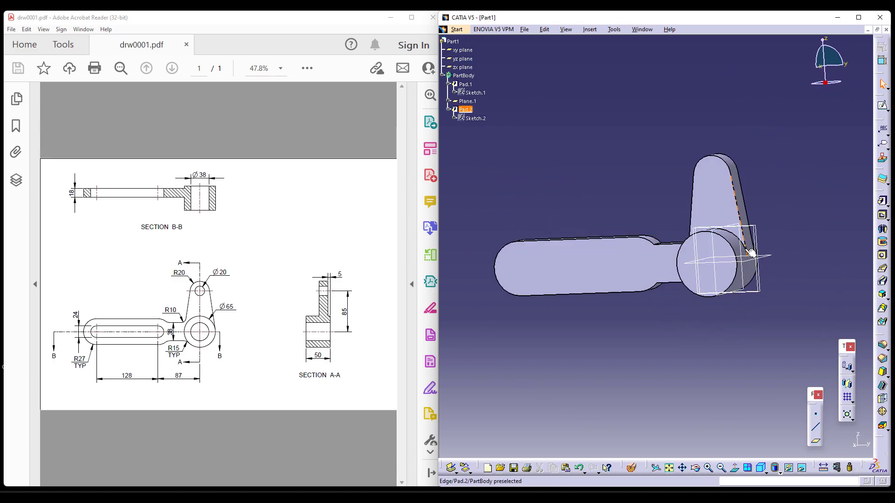
{"action": "middle_click_drag", "start_coordinate": [742, 233], "coordinate": [707, 261]}
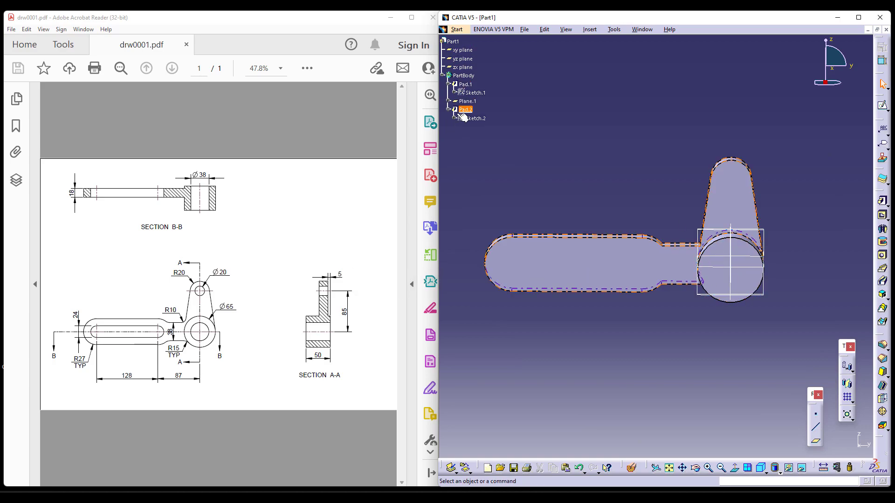
{"action": "double_click", "coordinate": [475, 119]}
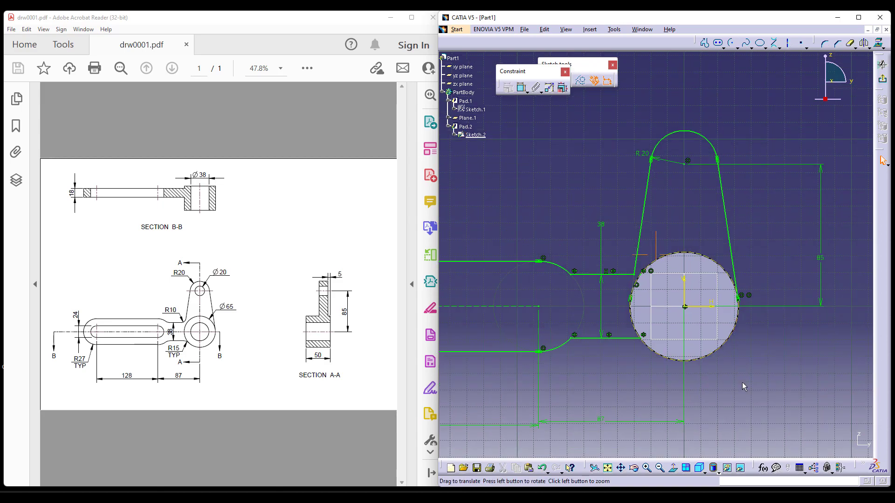
{"action": "left_click", "coordinate": [733, 44]}
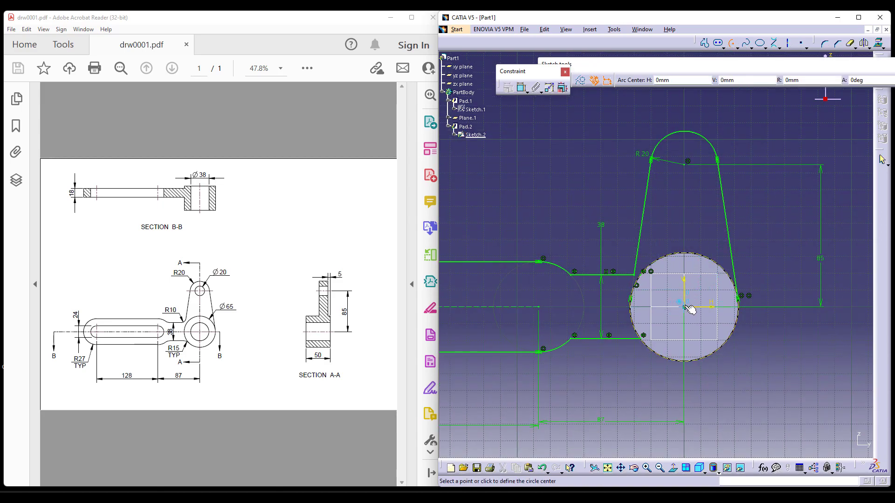
{"action": "left_click", "coordinate": [685, 308]}
{"action": "left_click", "coordinate": [742, 301]}
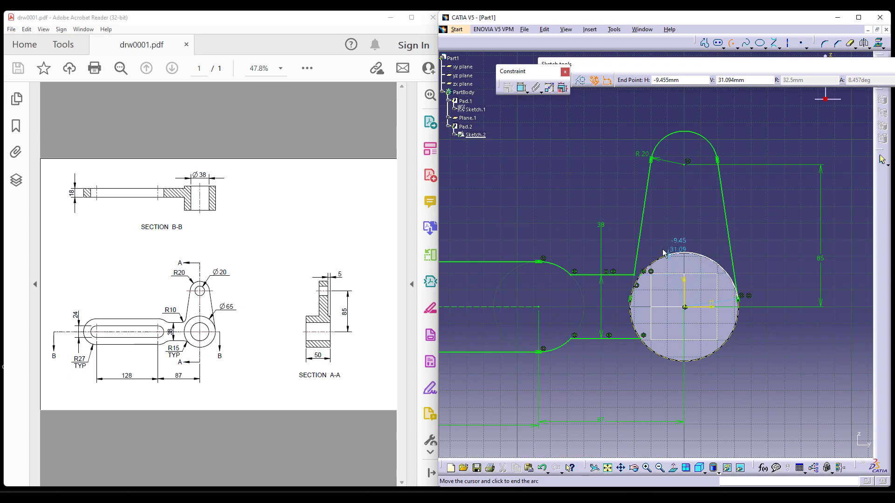
{"action": "left_click", "coordinate": [644, 338]}
{"action": "middle_click_drag", "start_coordinate": [749, 216], "coordinate": [689, 266]}
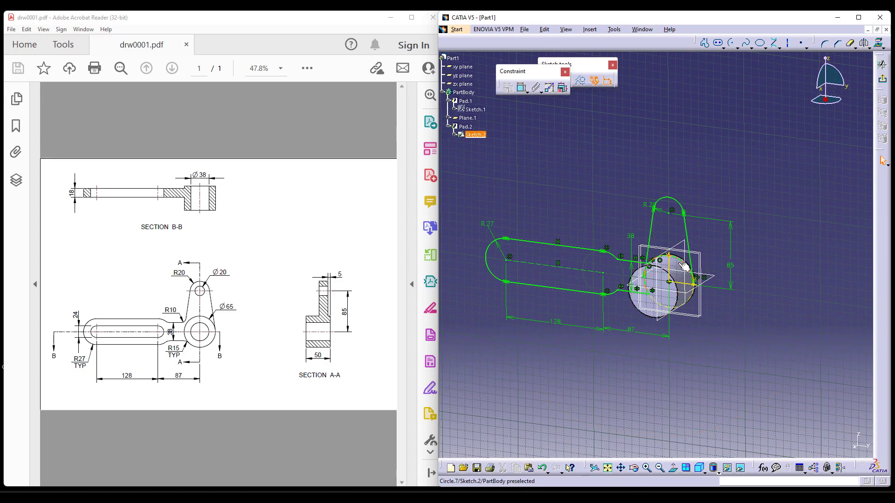
{"action": "left_click", "coordinate": [882, 64]}
{"action": "left_click", "coordinate": [735, 306]}
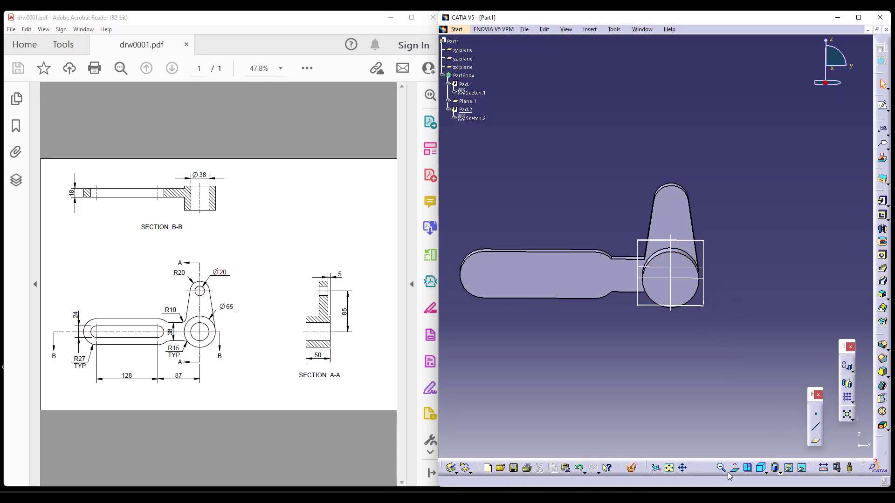
Step: Start a pocket on the long arm's front face and sketch a horizontal elongated hole about 33 mm wide inside the arm
{"action": "left_click", "coordinate": [763, 470]}
{"action": "middle_click_drag", "start_coordinate": [670, 378], "coordinate": [661, 320]}
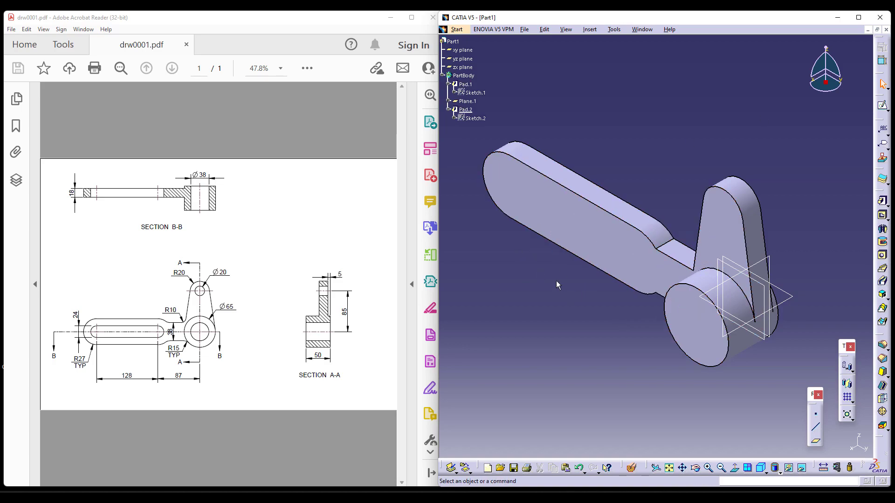
{"action": "left_click", "coordinate": [883, 215]}
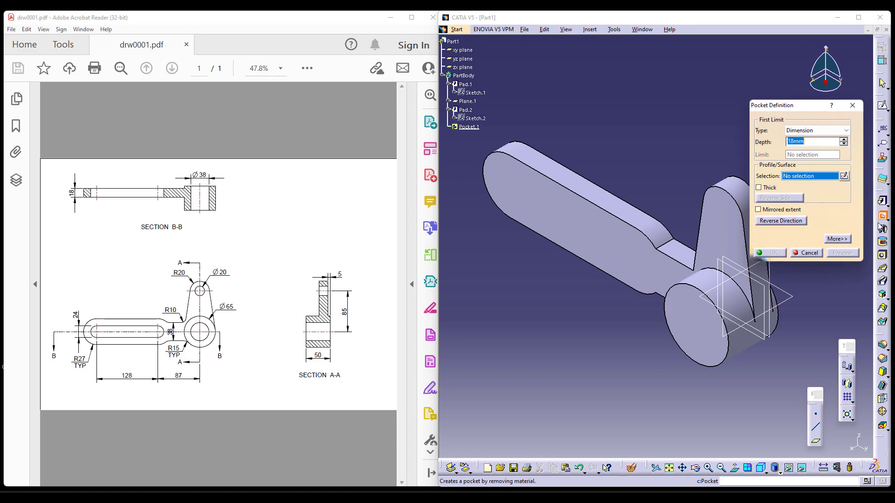
{"action": "left_click", "coordinate": [844, 176]}
{"action": "left_click", "coordinate": [594, 220]}
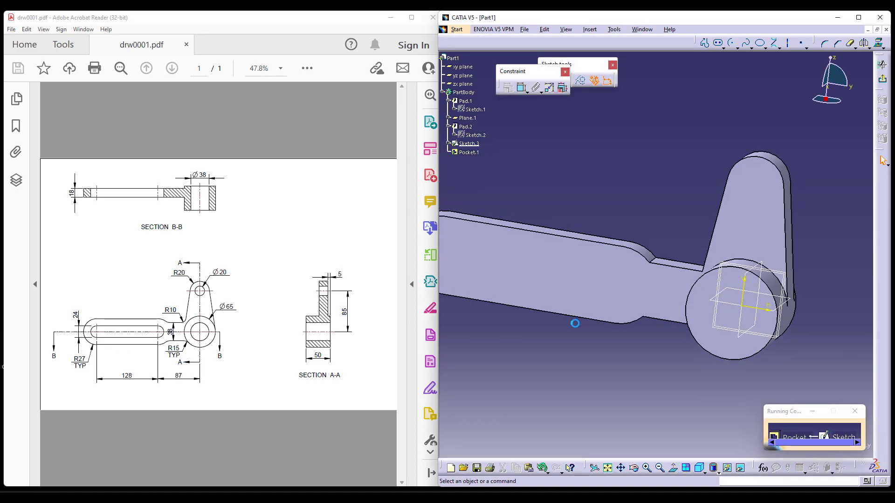
{"action": "middle_click_drag", "start_coordinate": [635, 293], "coordinate": [675, 272]}
{"action": "left_click", "coordinate": [719, 43]}
{"action": "left_click", "coordinate": [532, 241]}
{"action": "left_click", "coordinate": [696, 240]}
{"action": "left_click", "coordinate": [699, 219]}
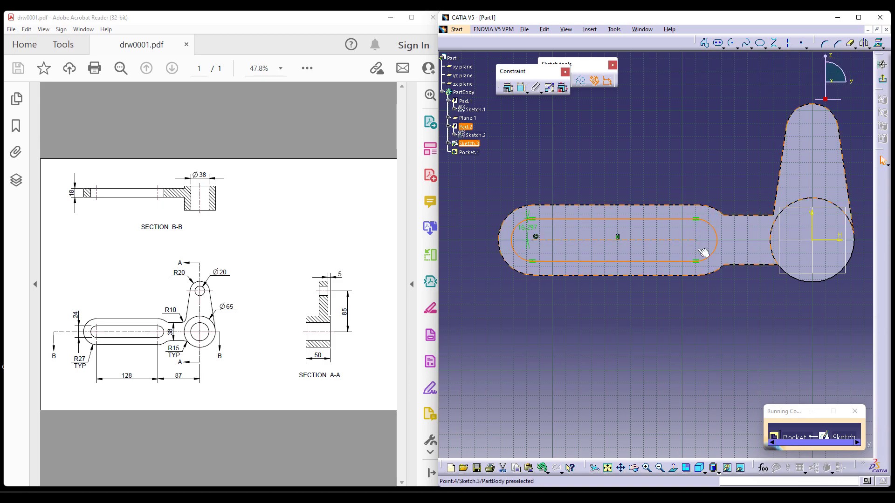
Step: Constrain both rounded ends of the elongated hole concentric with the long arm's corresponding end arcs
{"action": "left_click", "coordinate": [522, 88]}
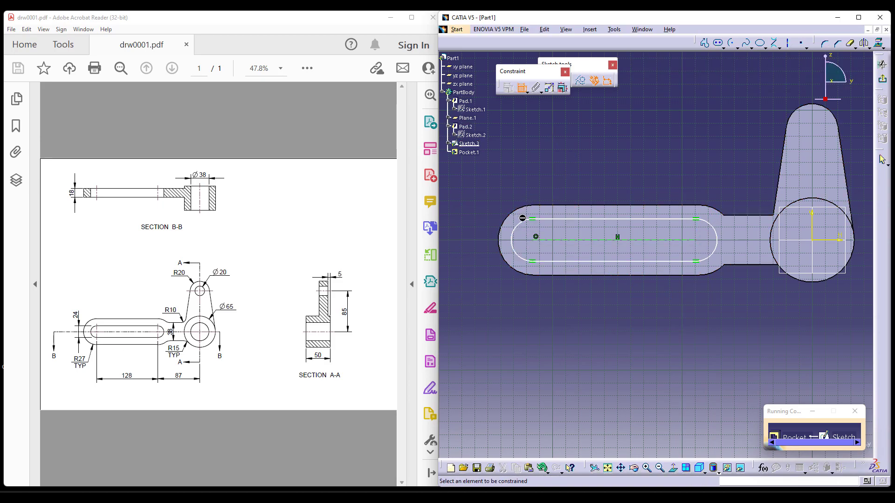
{"action": "left_click", "coordinate": [524, 217]}
{"action": "left_click", "coordinate": [518, 213]}
{"action": "right_click", "coordinate": [529, 172]}
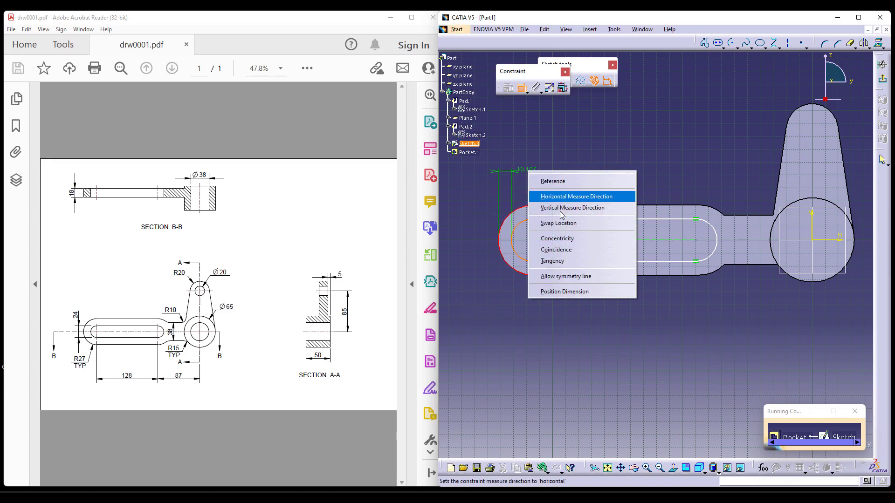
{"action": "left_click", "coordinate": [568, 261]}
{"action": "left_click", "coordinate": [712, 227]}
{"action": "left_click", "coordinate": [722, 211]}
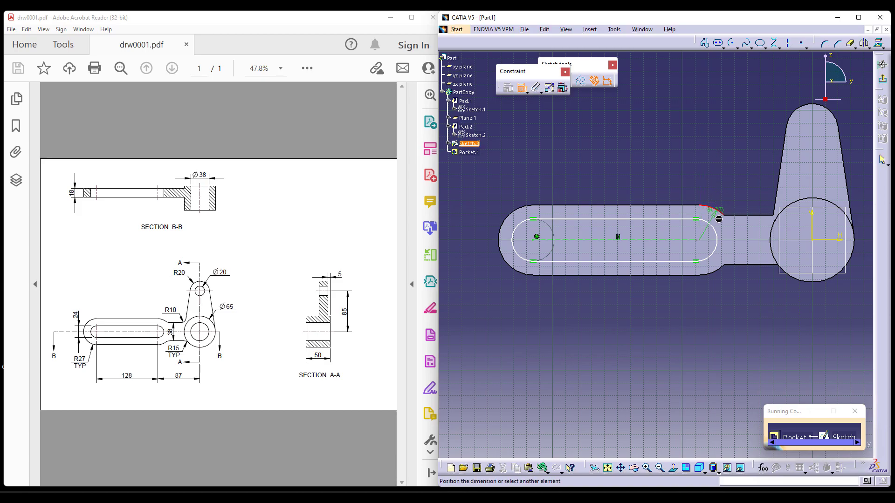
{"action": "left_click", "coordinate": [711, 224]}
{"action": "right_click", "coordinate": [721, 164]}
{"action": "left_click", "coordinate": [750, 229]}
Step: Dimension the distance between the elongated hole's two straight sides and set it to 24 mm
{"action": "left_click", "coordinate": [571, 220]}
{"action": "left_click", "coordinate": [588, 262], "text": "ctrl"}
{"action": "left_click", "coordinate": [520, 88]}
{"action": "left_click", "coordinate": [580, 175]}
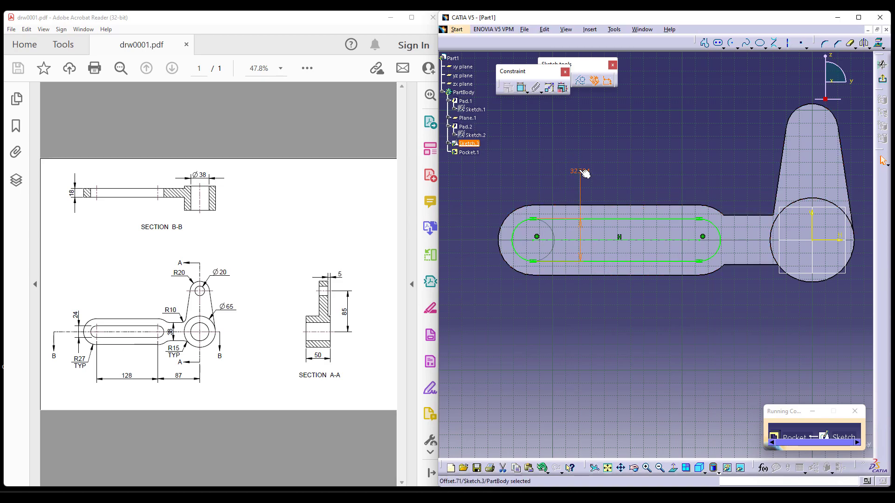
{"action": "double_click", "coordinate": [580, 171]}
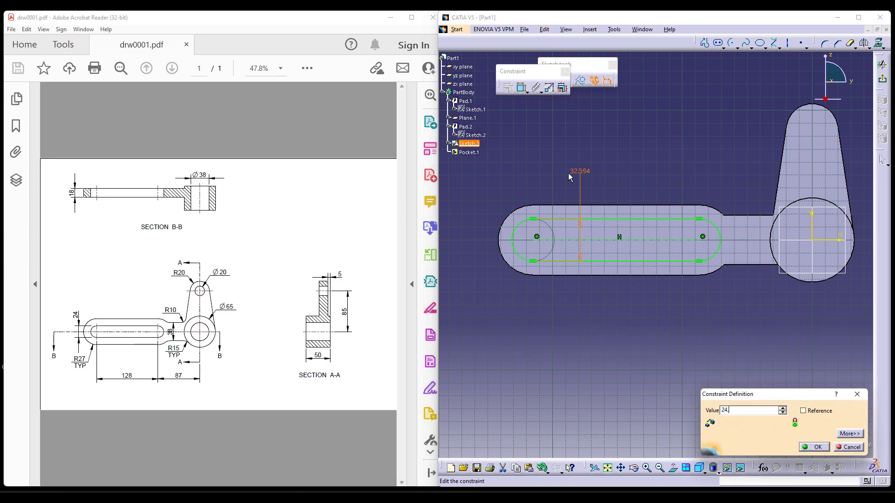
{"action": "key", "text": "Return"}
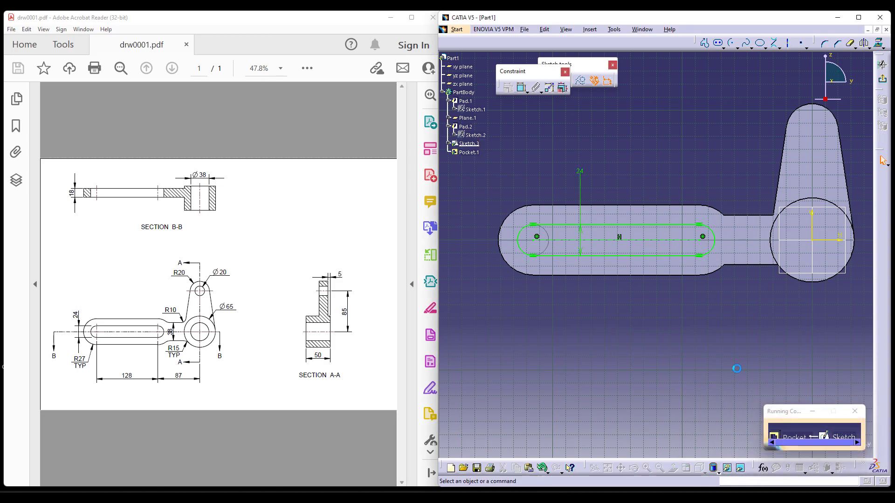
Step: Exit the slot sketch and cut the pocket through the long arm's full thickness
{"action": "left_click", "coordinate": [882, 159]}
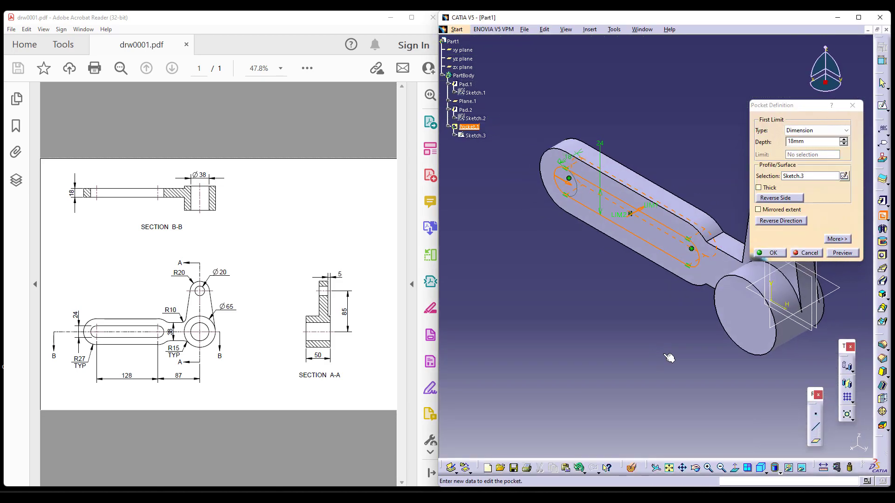
{"action": "left_click", "coordinate": [815, 130]}
{"action": "left_click", "coordinate": [798, 142]}
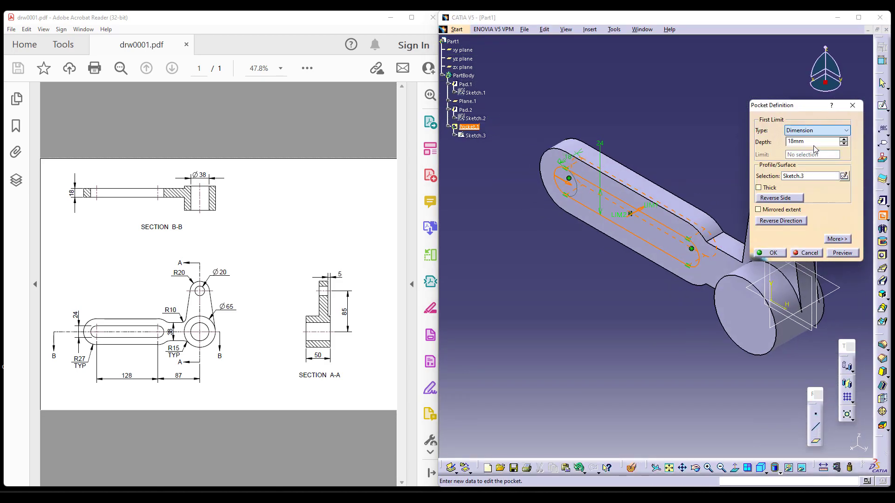
{"action": "left_click", "coordinate": [770, 253]}
{"action": "left_click", "coordinate": [741, 160]}
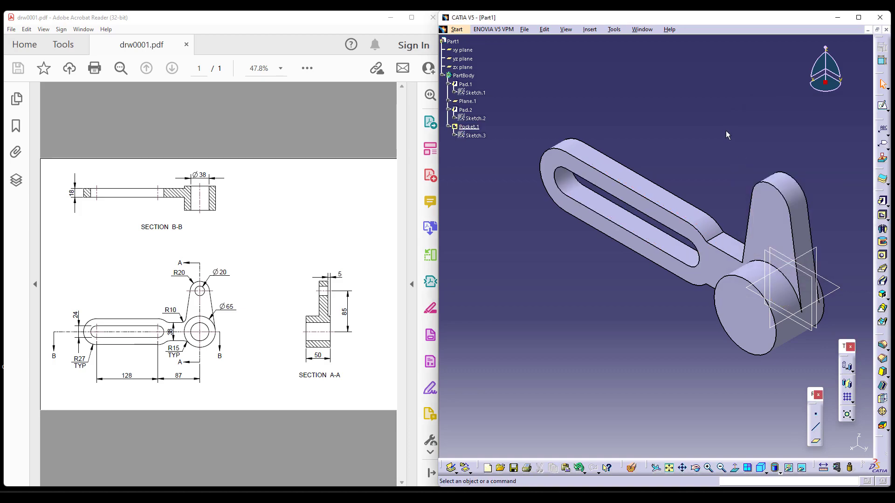
Step: Start a hole on the upper arm's front face and constrain its centre point concentric with the arm's rounded end
{"action": "middle_click_drag", "start_coordinate": [722, 166], "coordinate": [706, 142]}
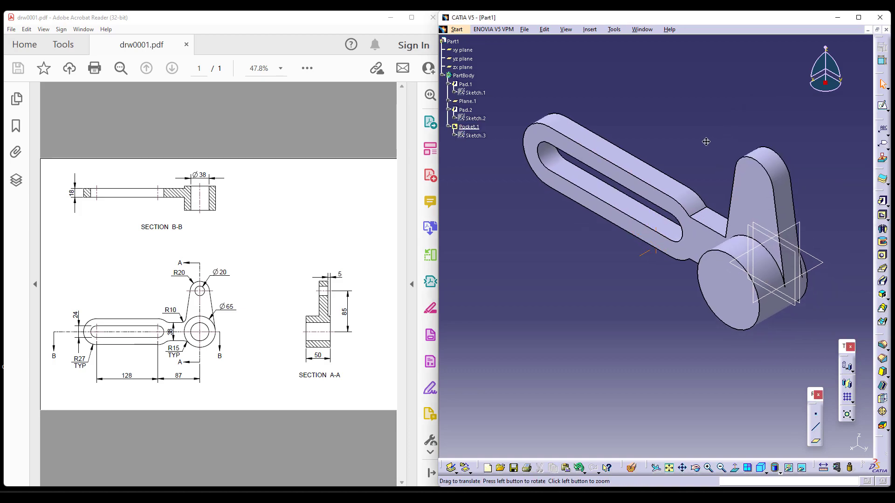
{"action": "left_click", "coordinate": [882, 255]}
{"action": "left_click", "coordinate": [747, 183]}
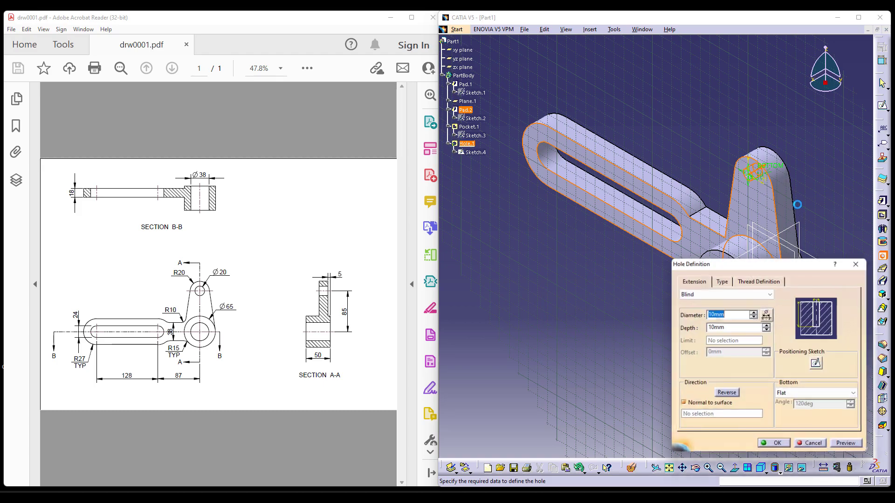
{"action": "left_click", "coordinate": [813, 362]}
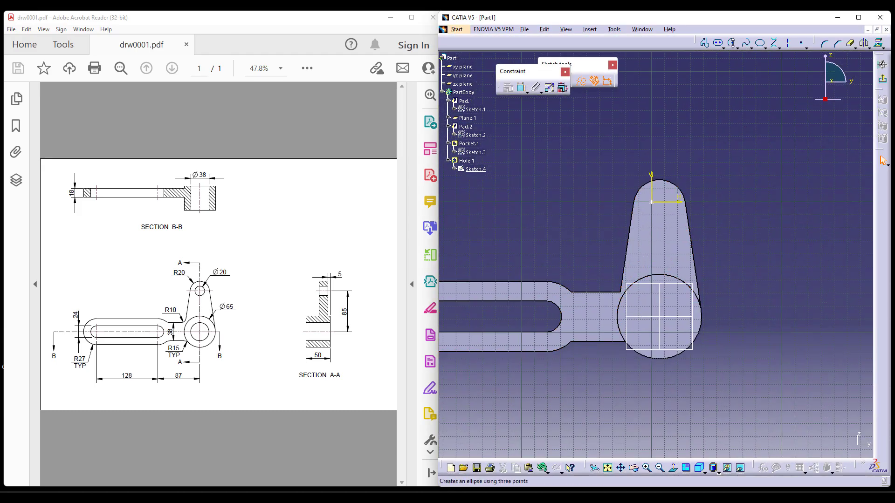
{"action": "left_click", "coordinate": [520, 88]}
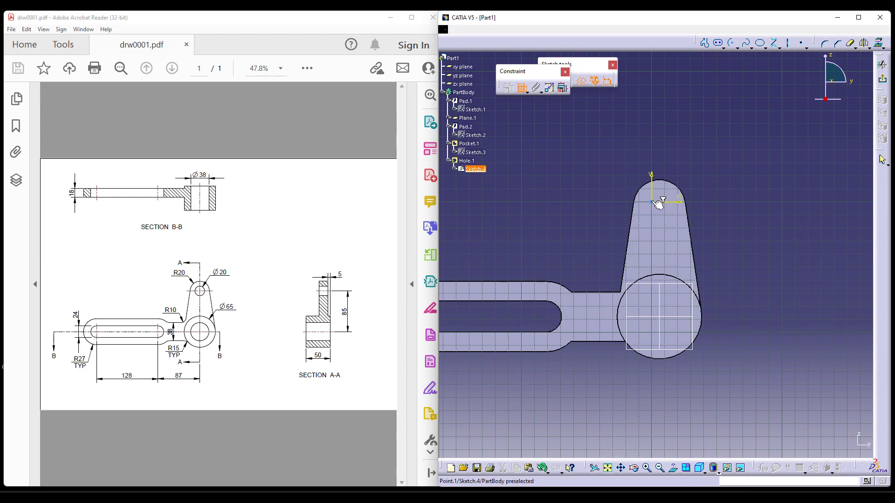
{"action": "left_click", "coordinate": [678, 188]}
{"action": "right_click", "coordinate": [717, 130]}
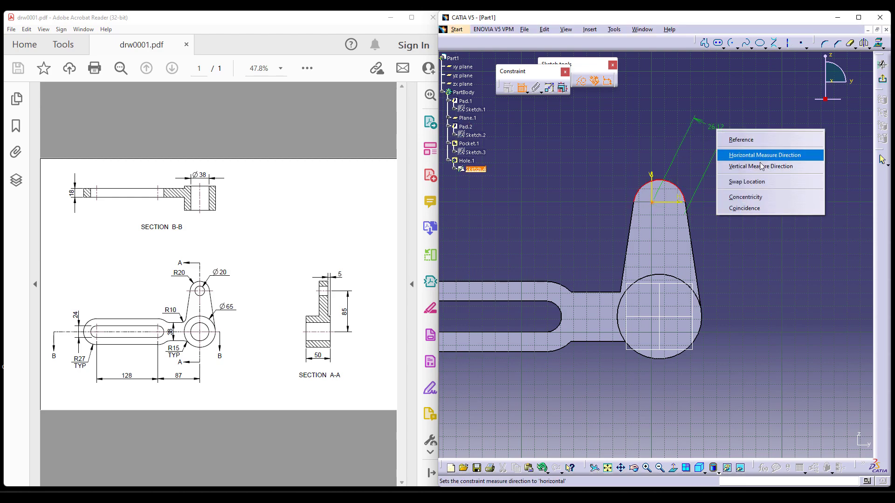
{"action": "left_click", "coordinate": [755, 197]}
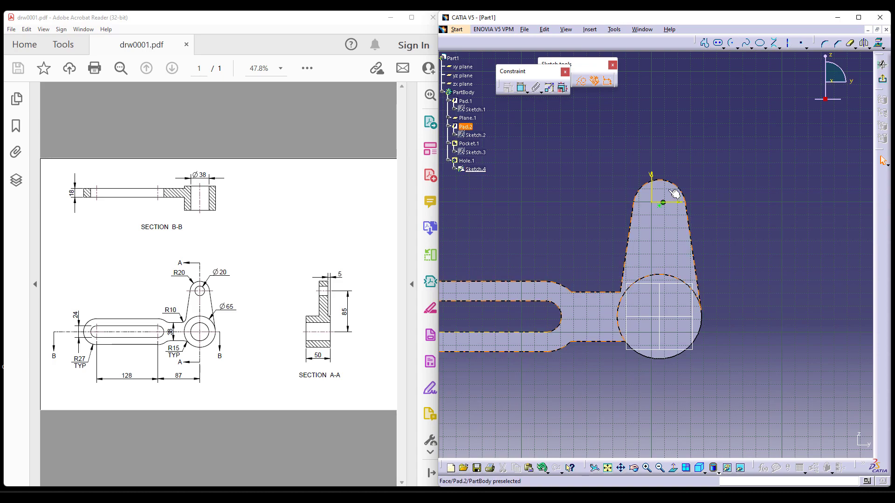
{"action": "left_click", "coordinate": [884, 84]}
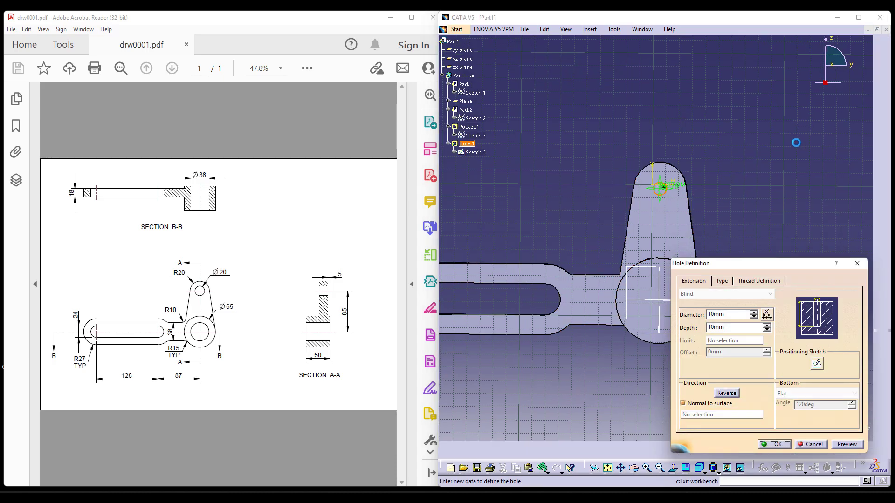
Step: Set the upper arm's hole to 20 mm diameter with the Up To Next extension and create it
{"action": "left_click", "coordinate": [723, 316]}
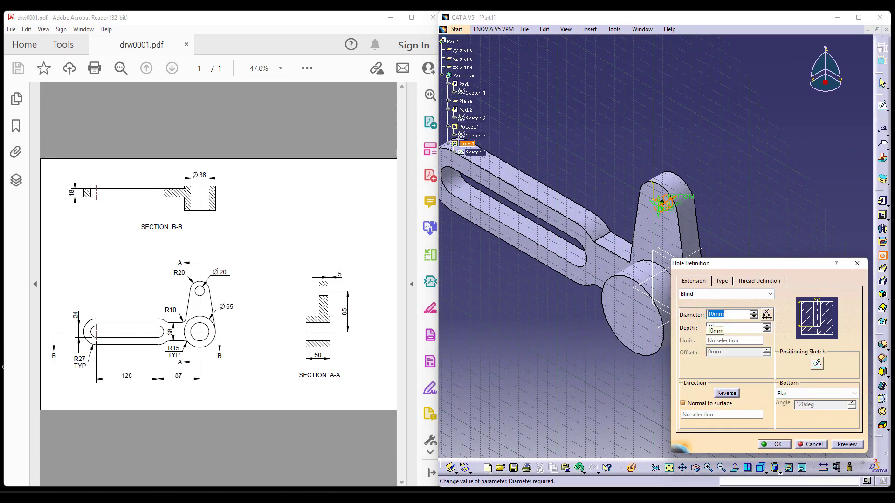
{"action": "type", "text": "20"}
{"action": "key", "text": "Return"}
{"action": "left_click", "coordinate": [769, 294]}
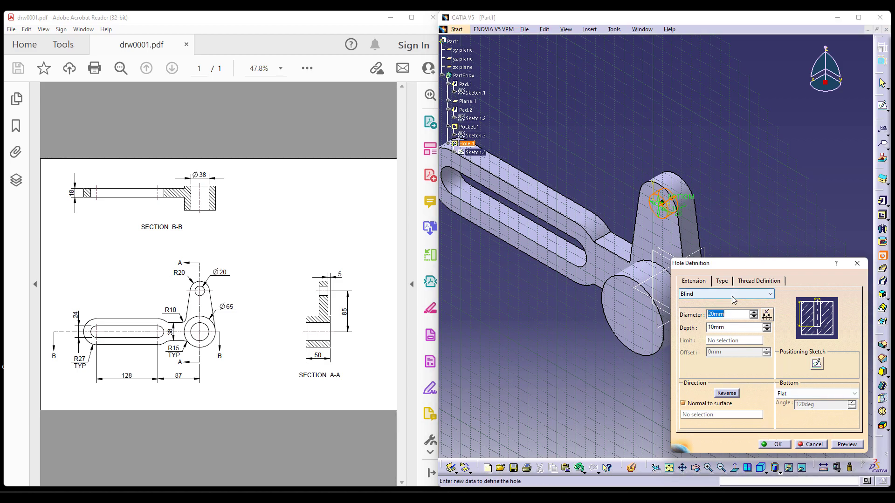
{"action": "left_click", "coordinate": [755, 309]}
{"action": "left_click", "coordinate": [777, 444]}
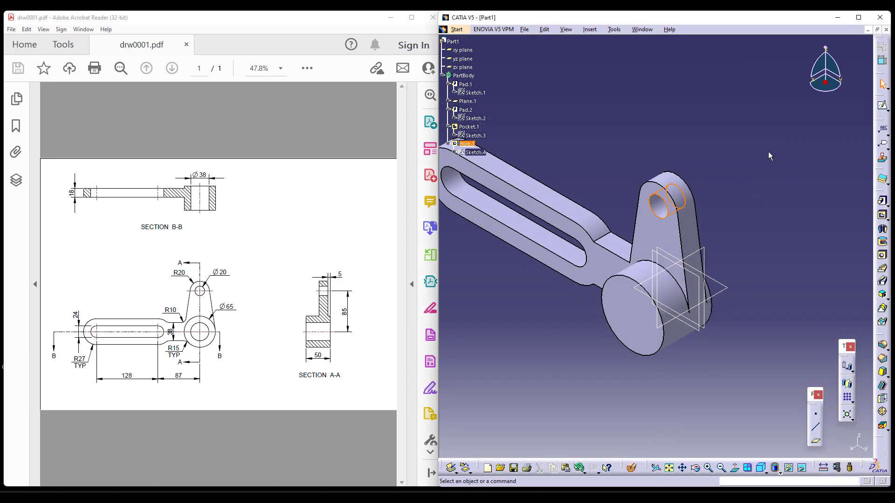
Step: Start a hole on the cylindrical hub's front face and constrain its centre point concentric with the hub's outer circle
{"action": "middle_click_drag", "start_coordinate": [740, 322], "coordinate": [877, 288]}
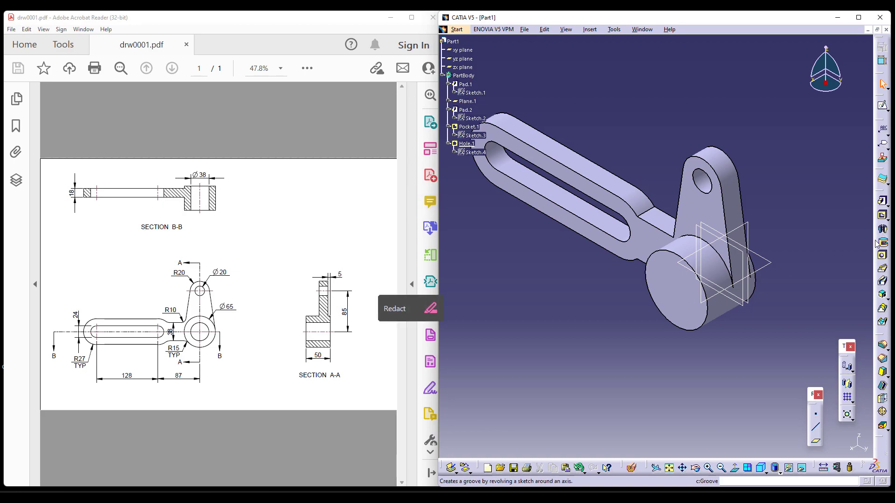
{"action": "left_click", "coordinate": [882, 255]}
{"action": "left_click", "coordinate": [694, 326]}
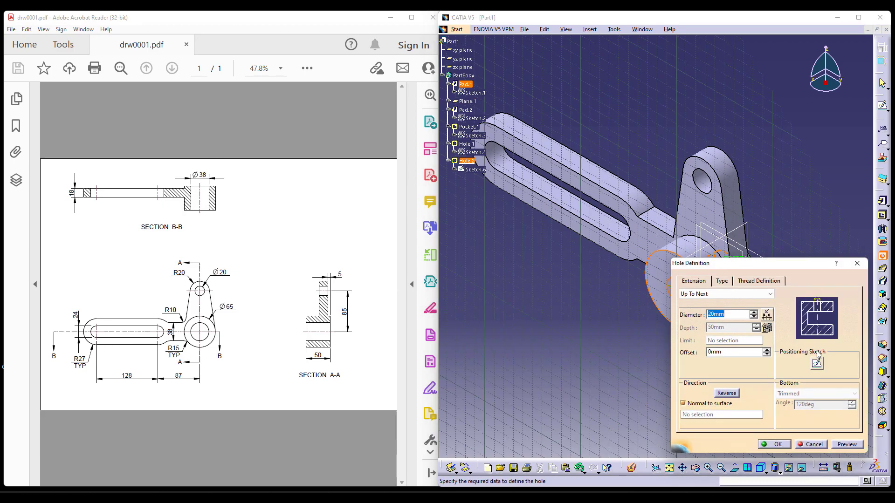
{"action": "left_click", "coordinate": [817, 321]}
{"action": "left_click", "coordinate": [522, 87]}
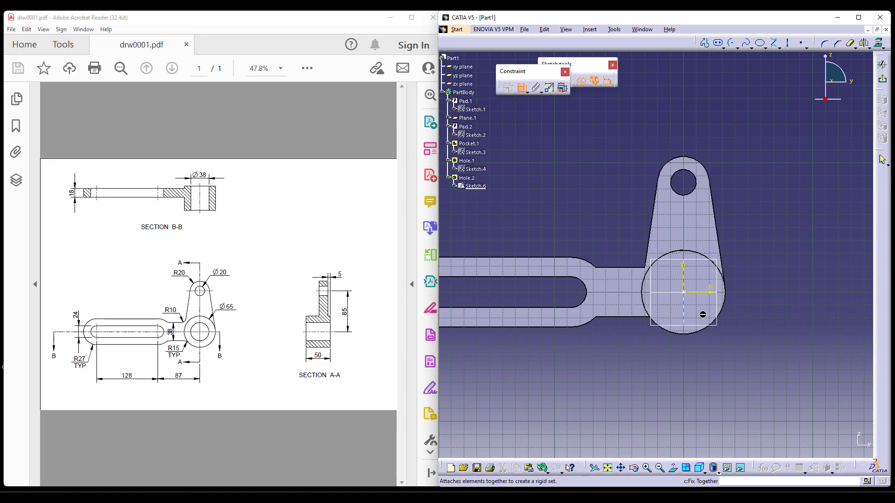
{"action": "left_click", "coordinate": [684, 293]}
{"action": "left_click", "coordinate": [696, 250]}
{"action": "right_click", "coordinate": [760, 211]}
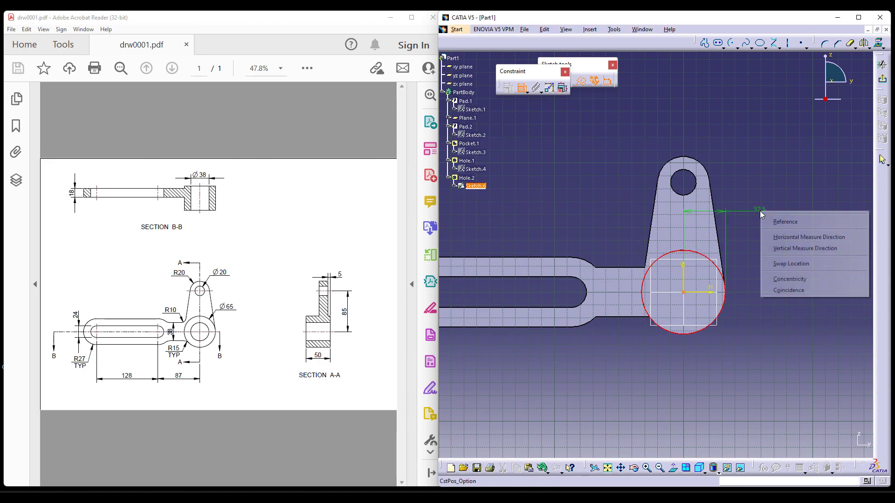
{"action": "left_click", "coordinate": [812, 276]}
Step: Exit the positioning sketch and create the hub bore with a 38 mm diameter and the Up To Next extension
{"action": "left_click", "coordinate": [883, 78]}
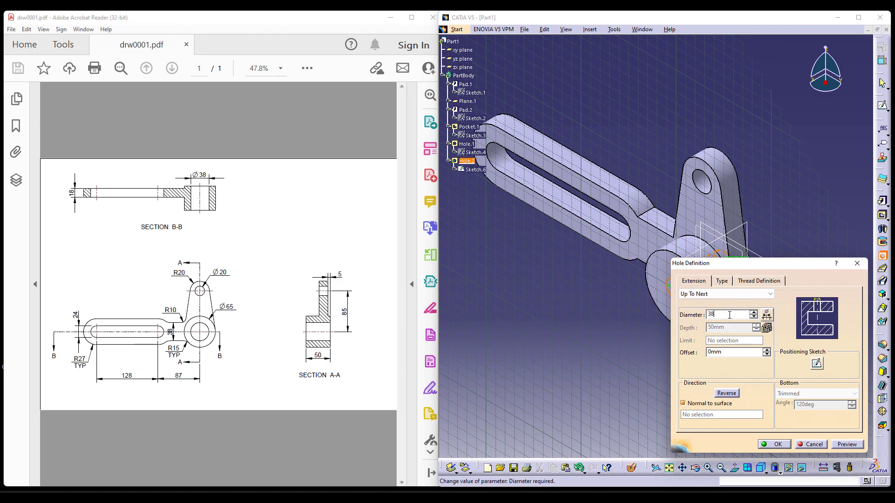
{"action": "key", "text": "Return"}
{"action": "left_click", "coordinate": [776, 445]}
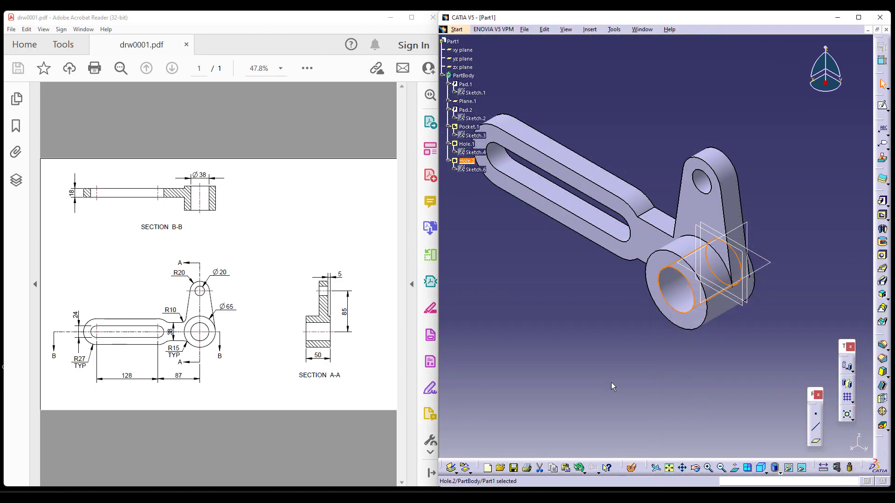
Step: Add a 10 mm edge fillet to the inner corner where the long arm meets the upper arm
{"action": "middle_click_drag", "start_coordinate": [555, 299], "coordinate": [601, 304]}
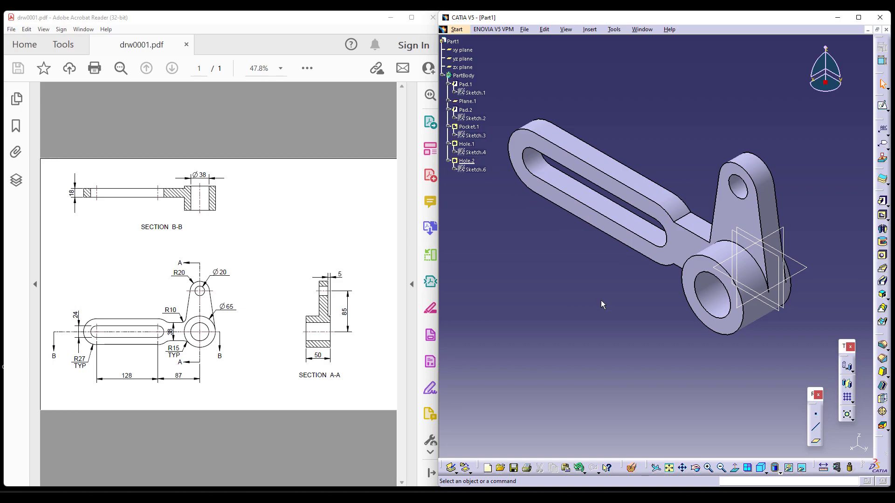
{"action": "left_click", "coordinate": [885, 347]}
{"action": "middle_click_drag", "start_coordinate": [616, 300], "coordinate": [740, 154]}
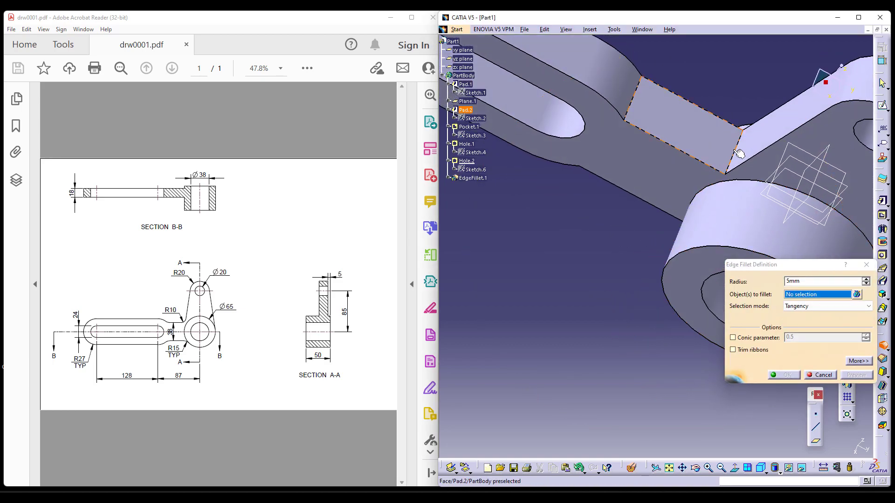
{"action": "left_click", "coordinate": [740, 155]}
{"action": "type", "text": "10"}
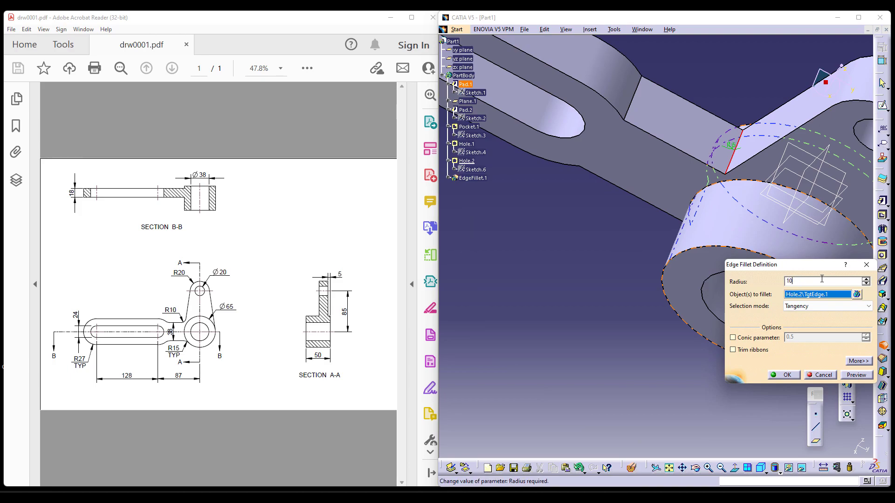
{"action": "left_click", "coordinate": [783, 375]}
Step: Add a 15 mm edge fillet to the long arm's lower corner at the hub and both neck corners beside the slotted end
{"action": "middle_click_drag", "start_coordinate": [706, 385], "coordinate": [515, 378]}
{"action": "left_click", "coordinate": [882, 345]}
{"action": "left_click", "coordinate": [648, 386]}
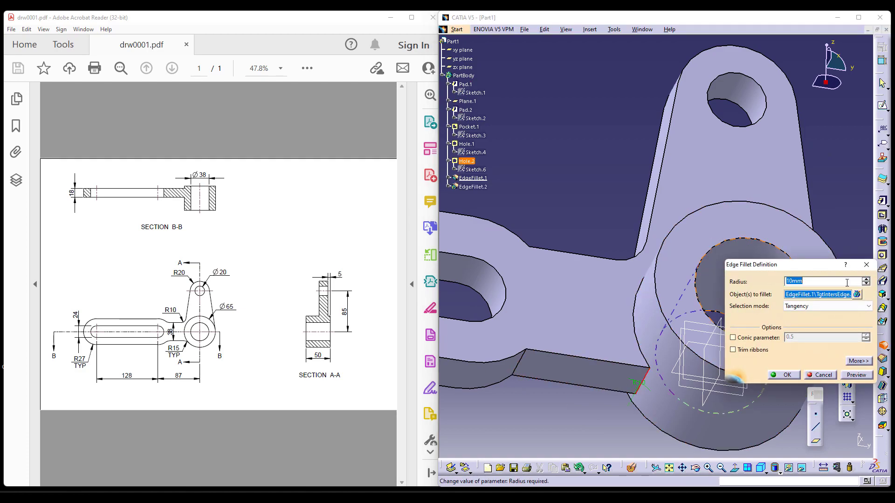
{"action": "type", "text": "15"}
{"action": "key", "text": "Return"}
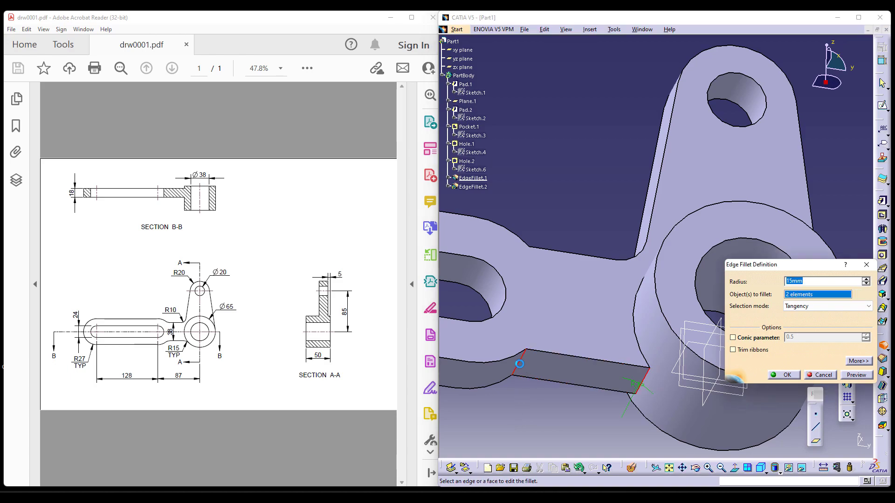
{"action": "left_click", "coordinate": [519, 364]}
{"action": "middle_click_drag", "start_coordinate": [659, 230], "coordinate": [694, 152]}
{"action": "left_click", "coordinate": [692, 153]}
{"action": "left_click", "coordinate": [784, 374]}
{"action": "middle_click_drag", "start_coordinate": [693, 399], "coordinate": [595, 407]}
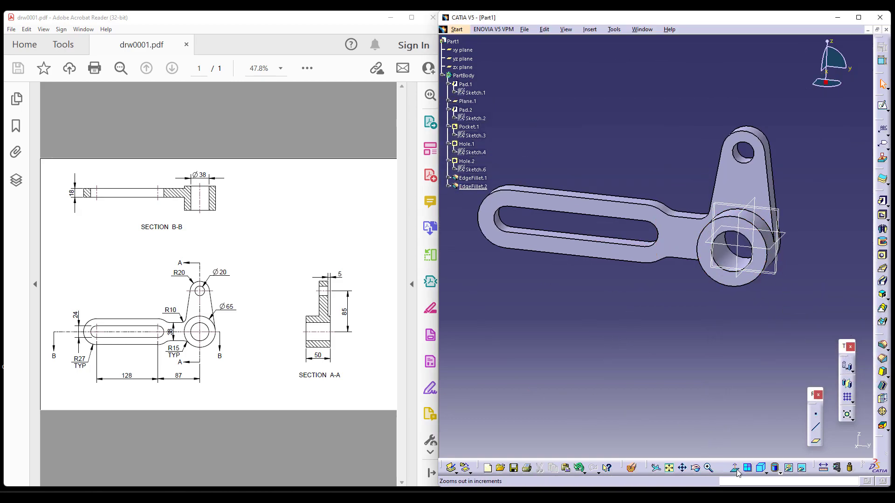
{"action": "middle_click_drag", "start_coordinate": [764, 420], "coordinate": [665, 351]}
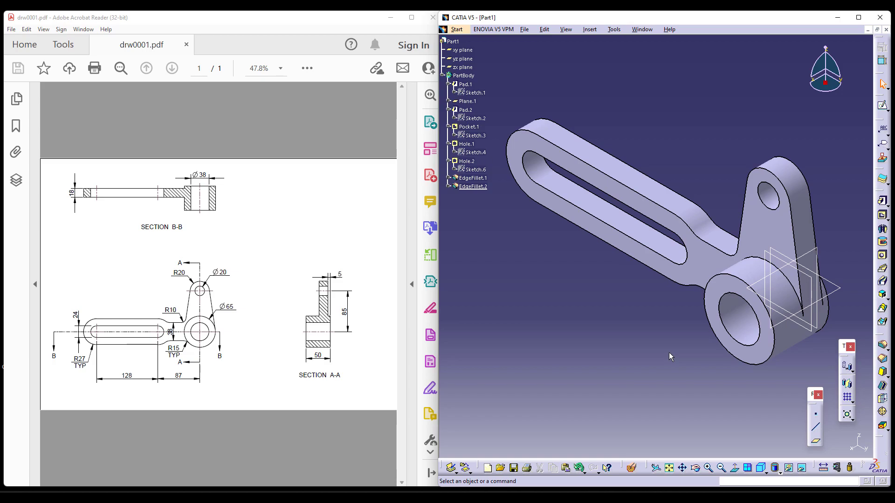
{"action": "left_click", "coordinate": [456, 30]}
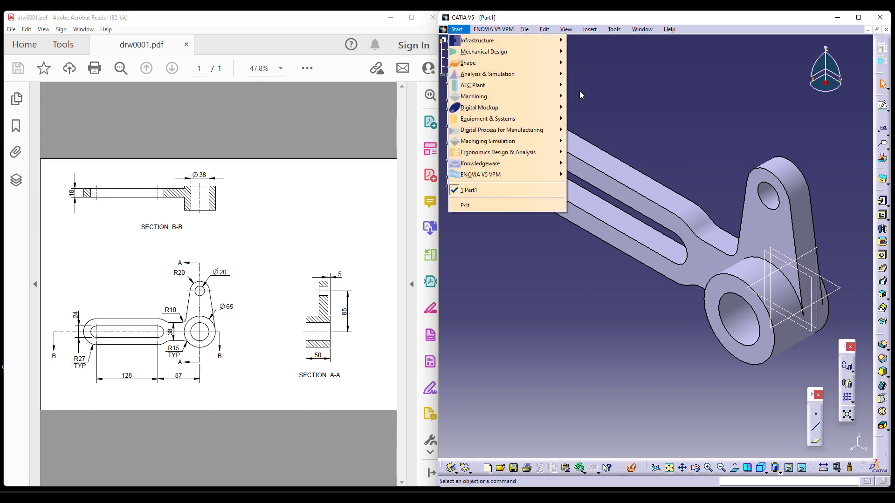
{"action": "left_click", "coordinate": [608, 308]}
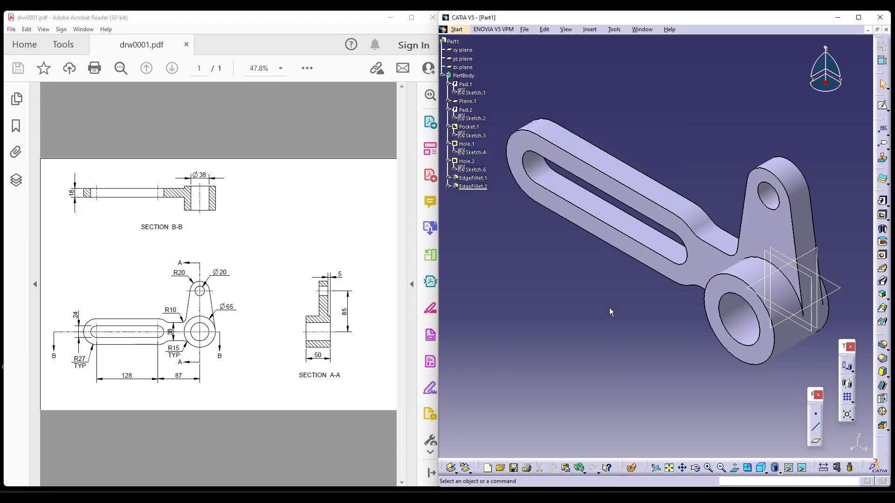